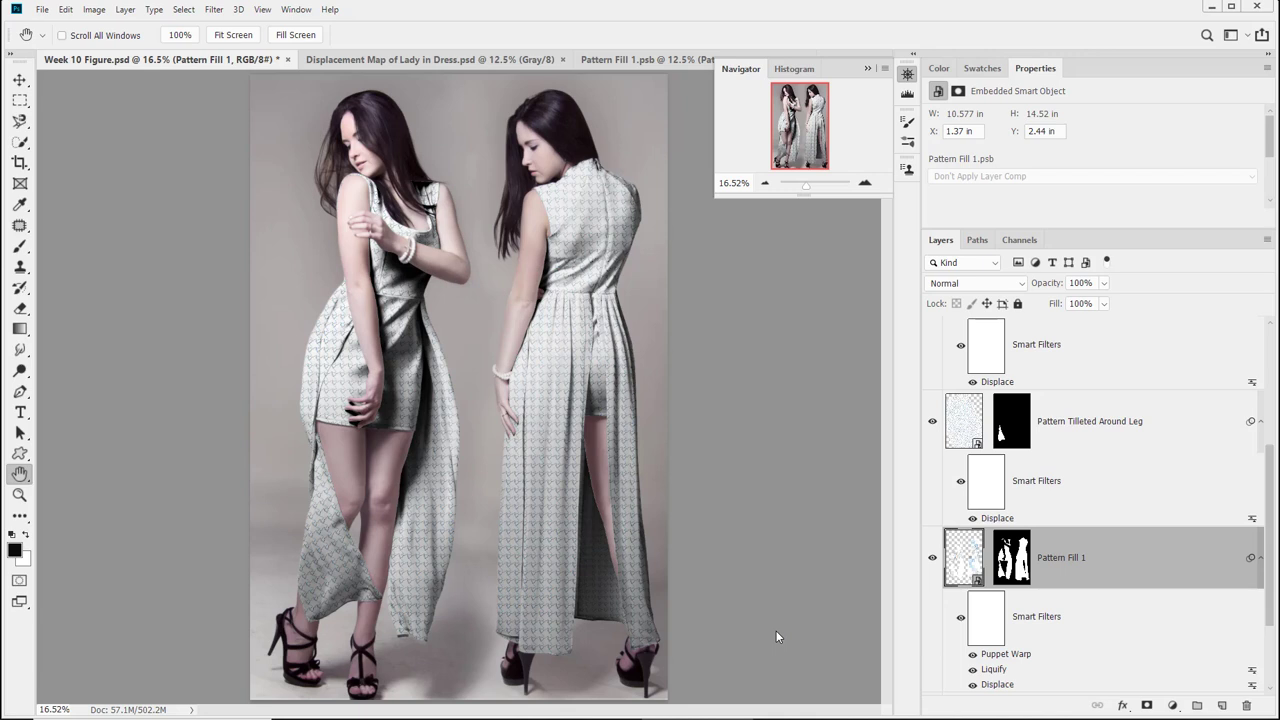
Duplicate the Black and white layer and move the copy below Pattern Fill 1, just above Curves 1
scroll(1005, 590, "up", 3)
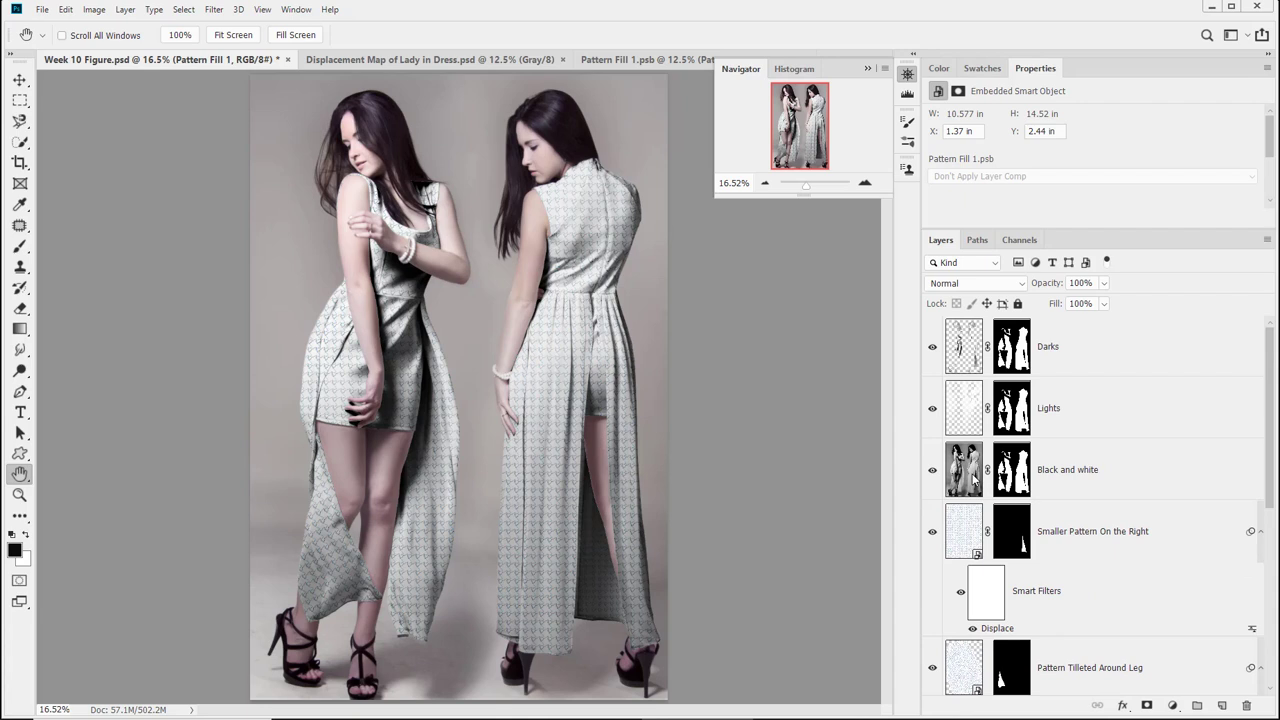
scroll(976, 482, "down", 1)
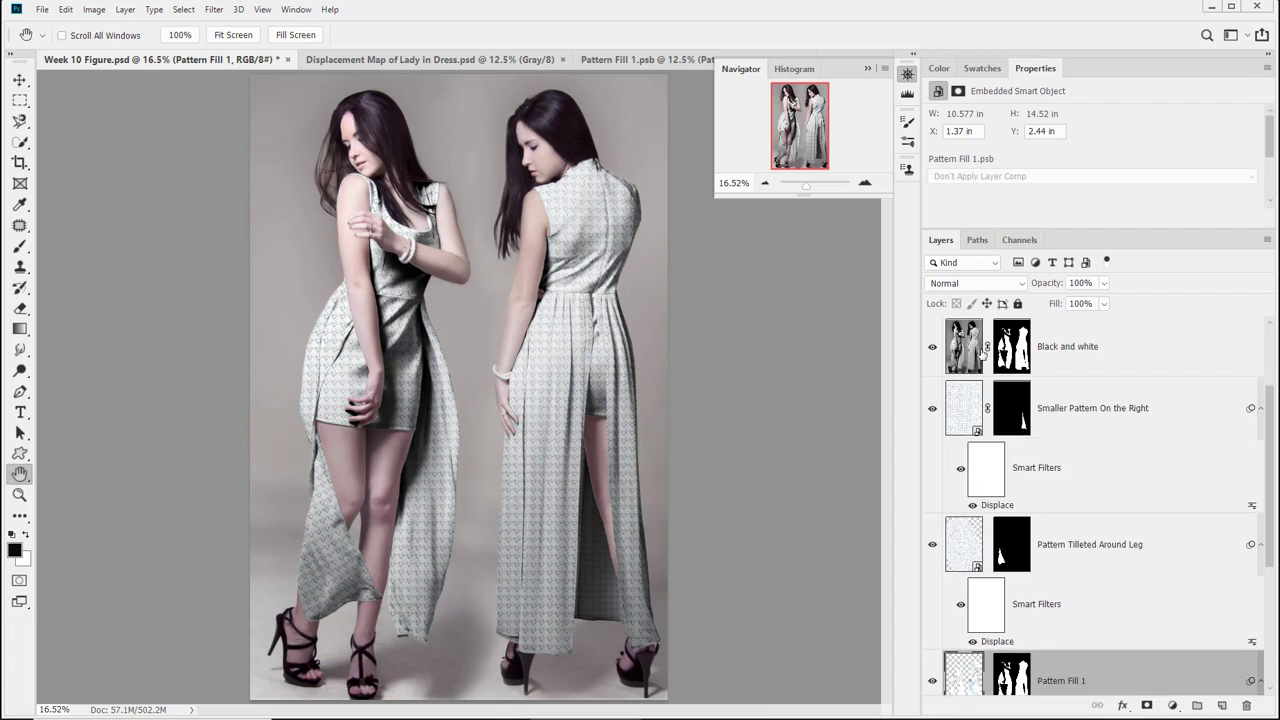
left_click_drag(984, 372, 1222, 705)
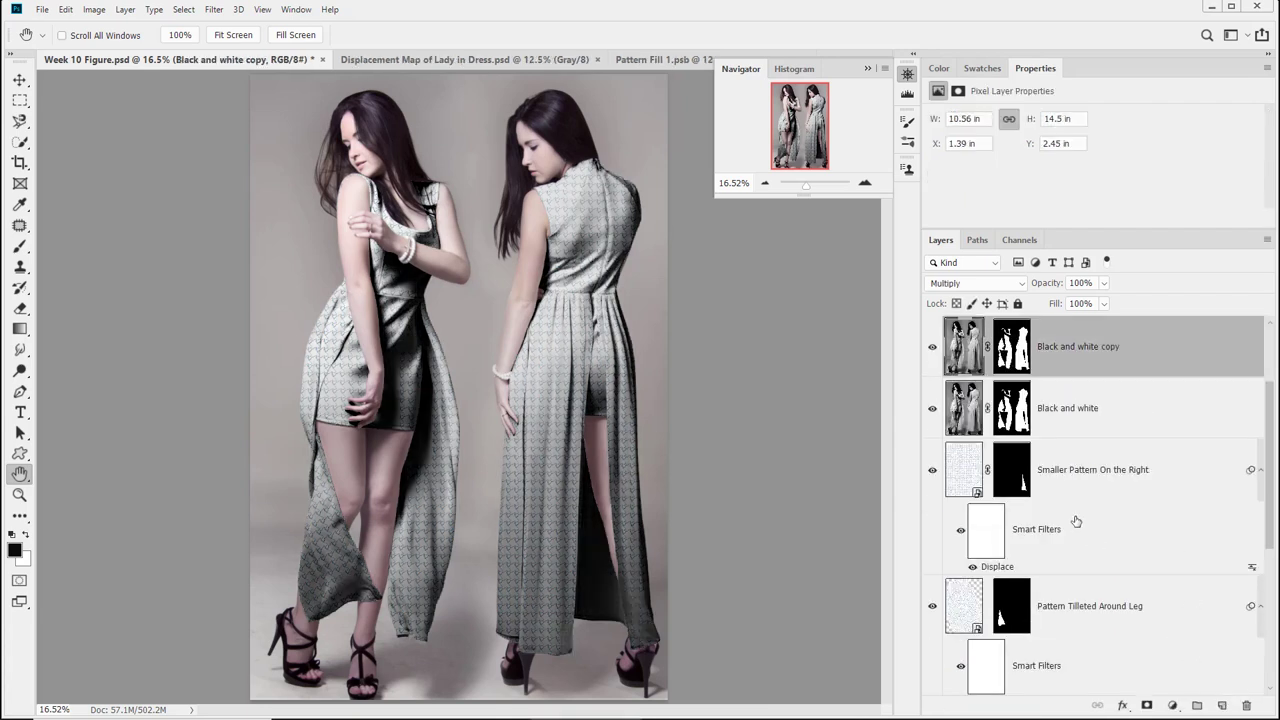
left_click_drag(1000, 408, 976, 580)
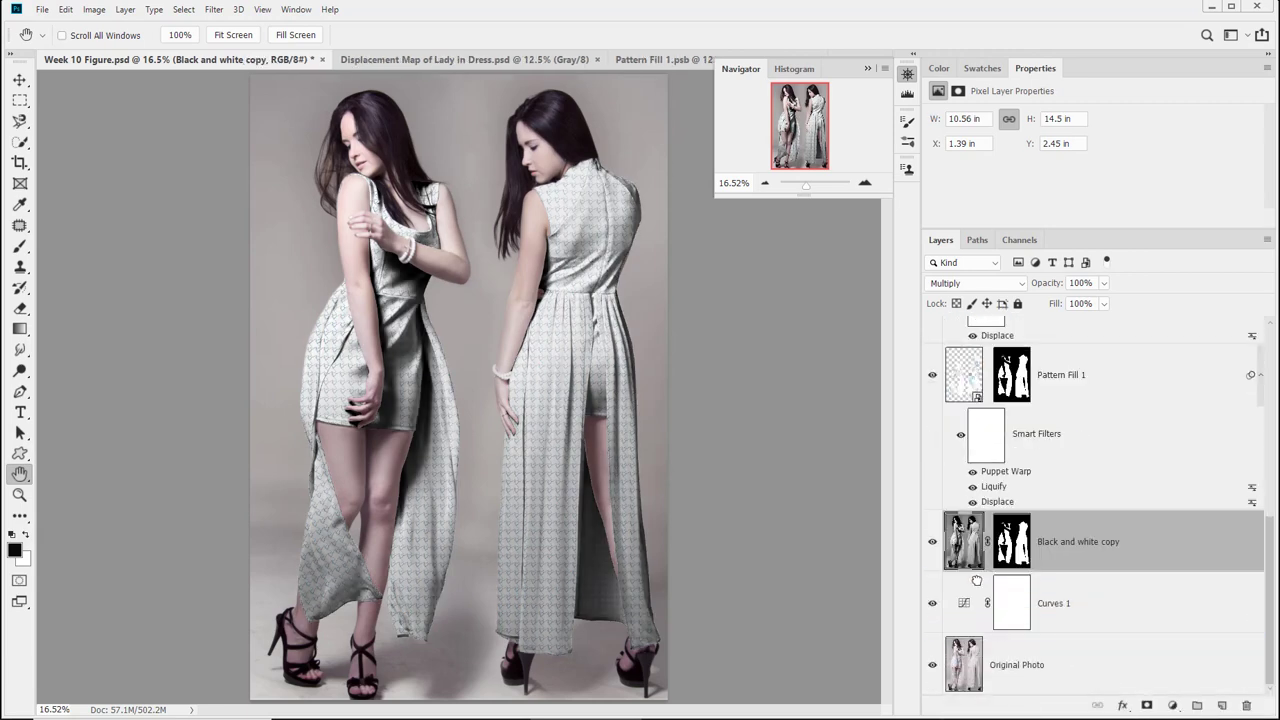
left_click(962, 387)
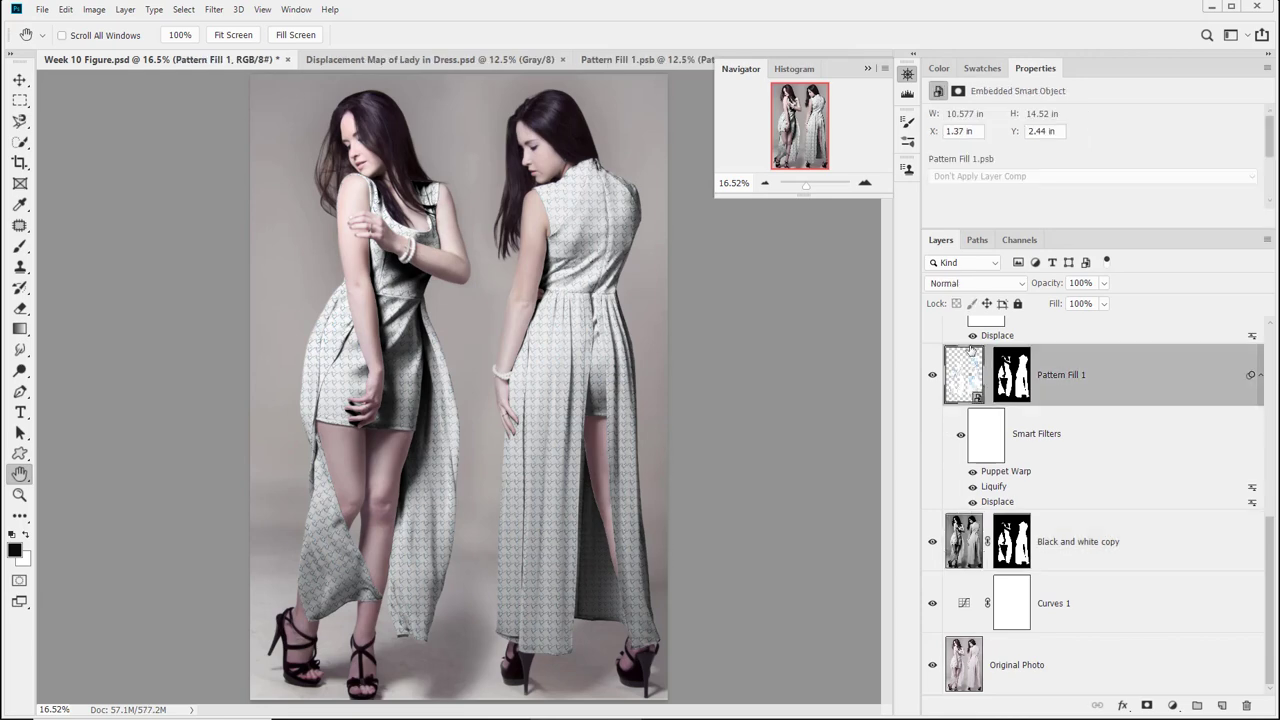
left_click(970, 285)
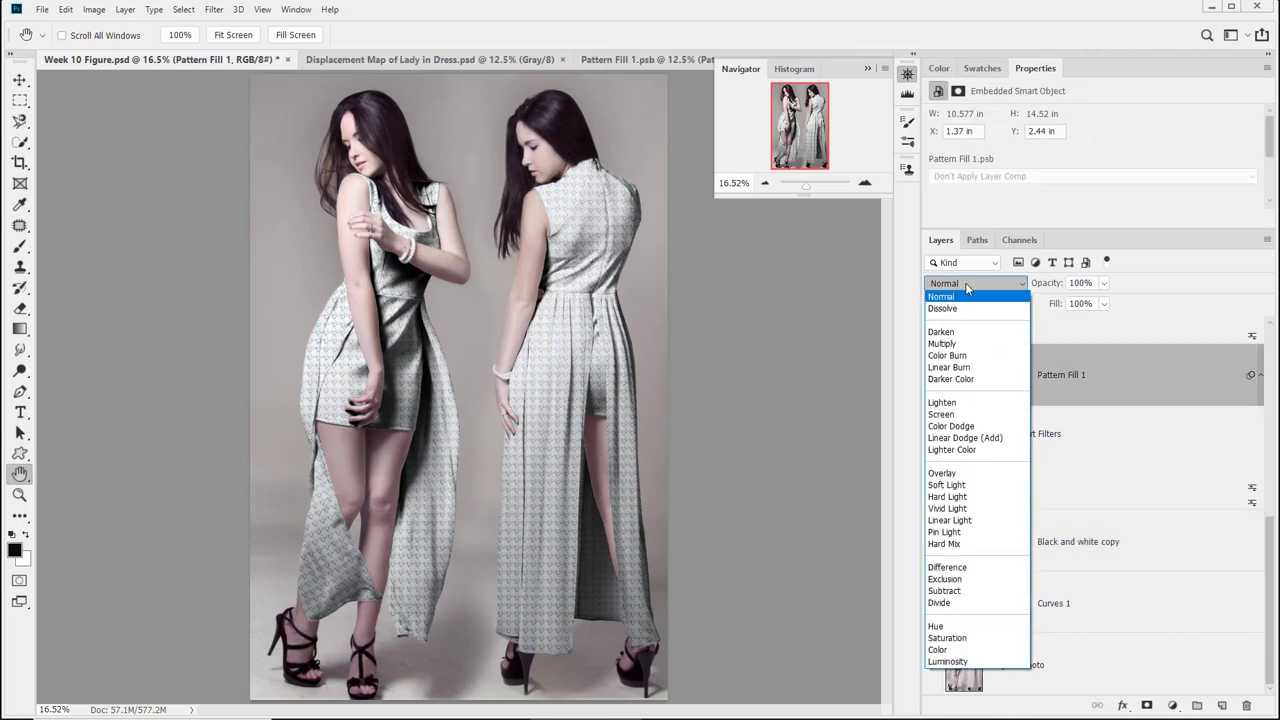
left_click(970, 475)
left_click(932, 377)
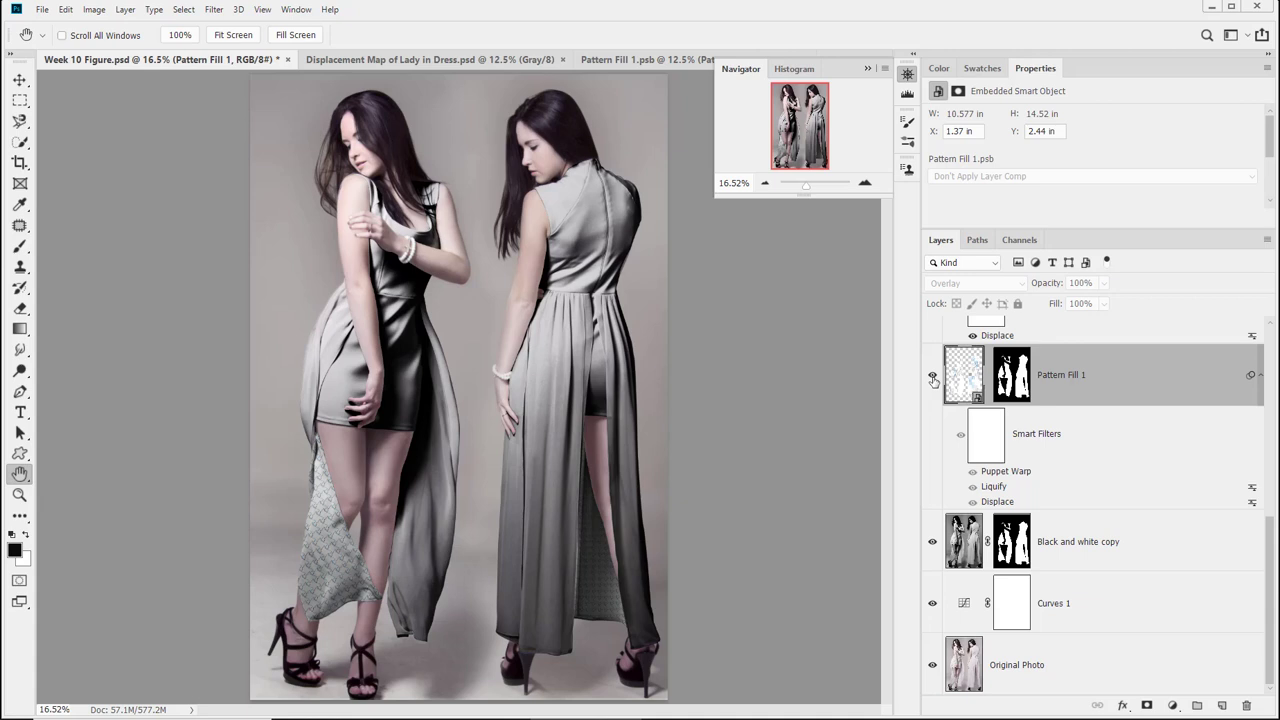
left_click(932, 377)
left_click(958, 285)
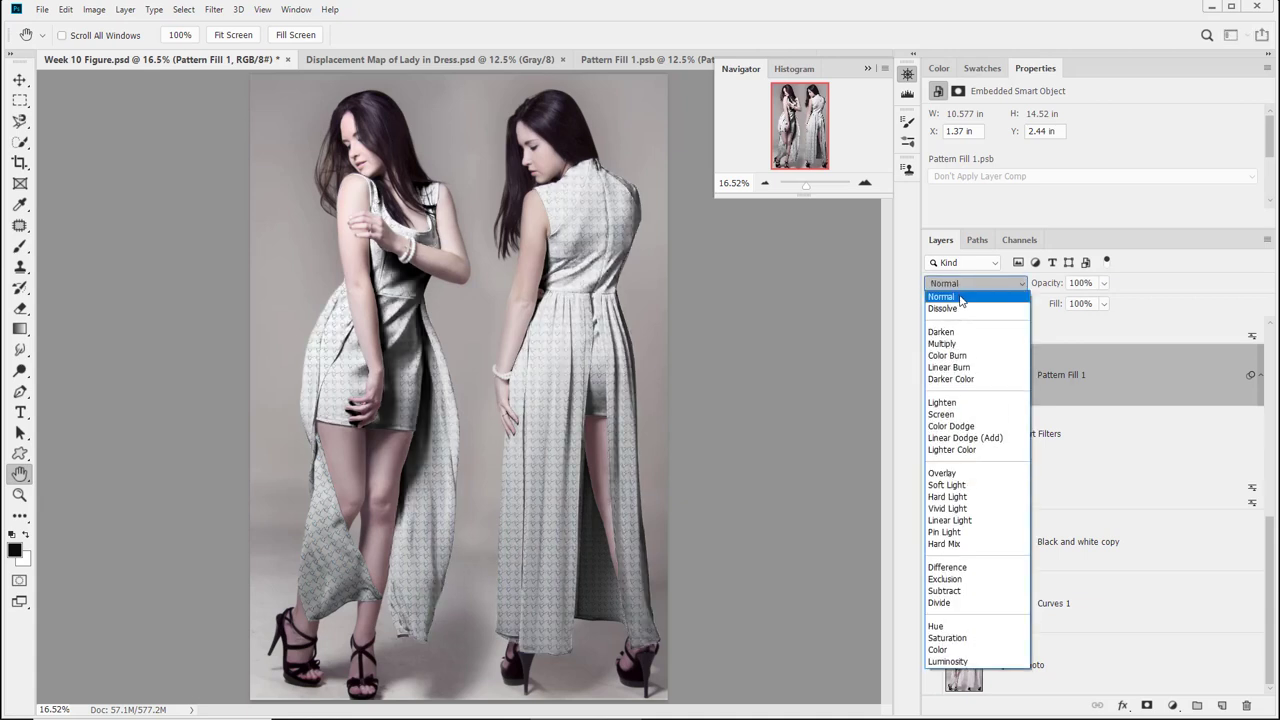
left_click(988, 474)
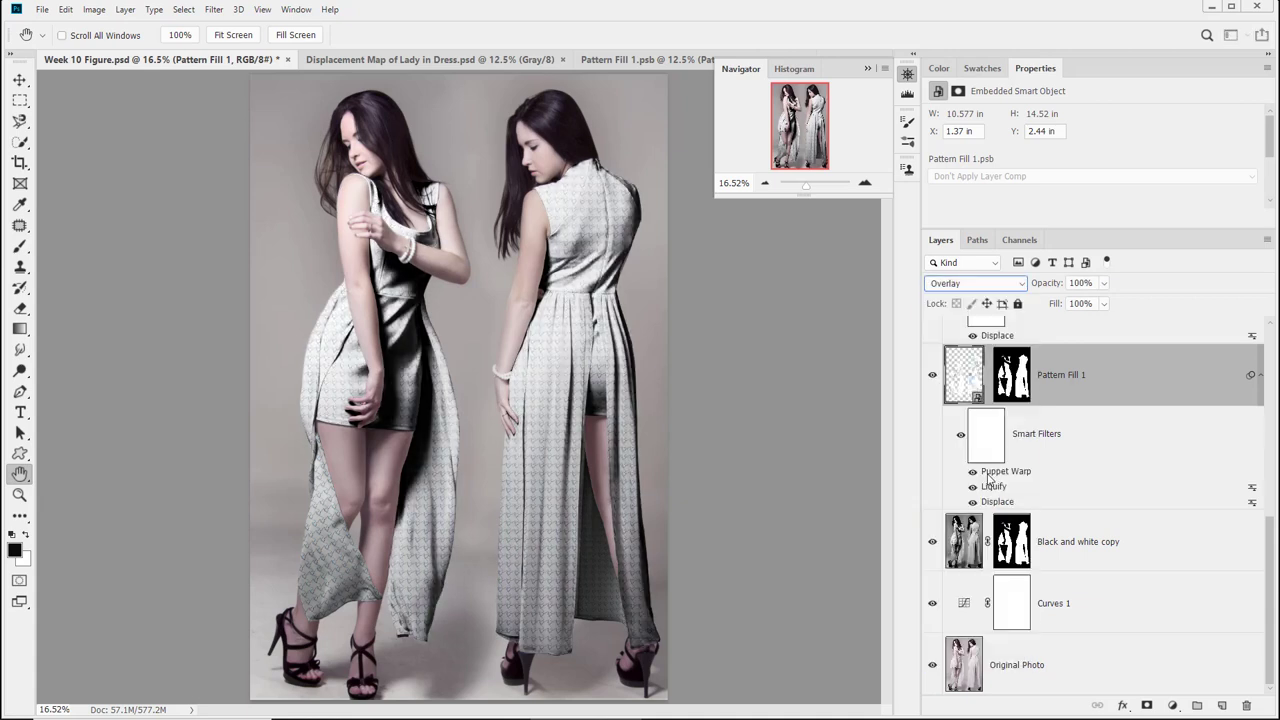
left_click(973, 286)
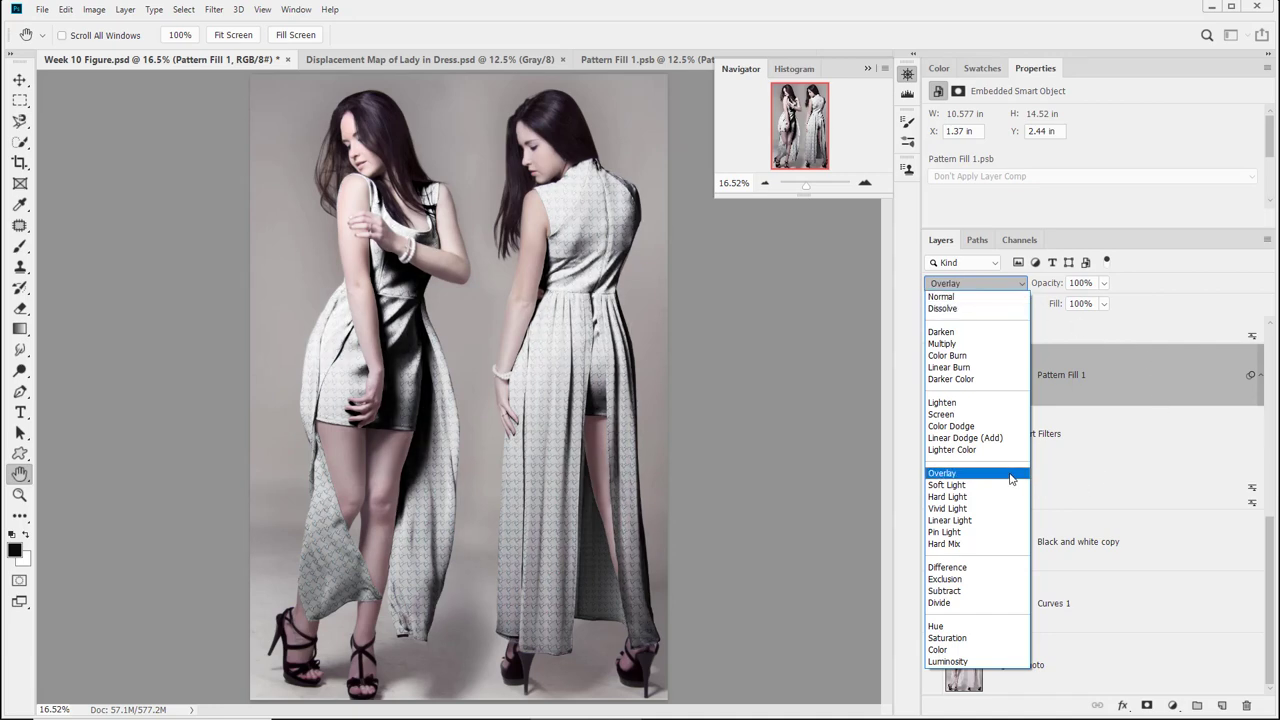
left_click(984, 297)
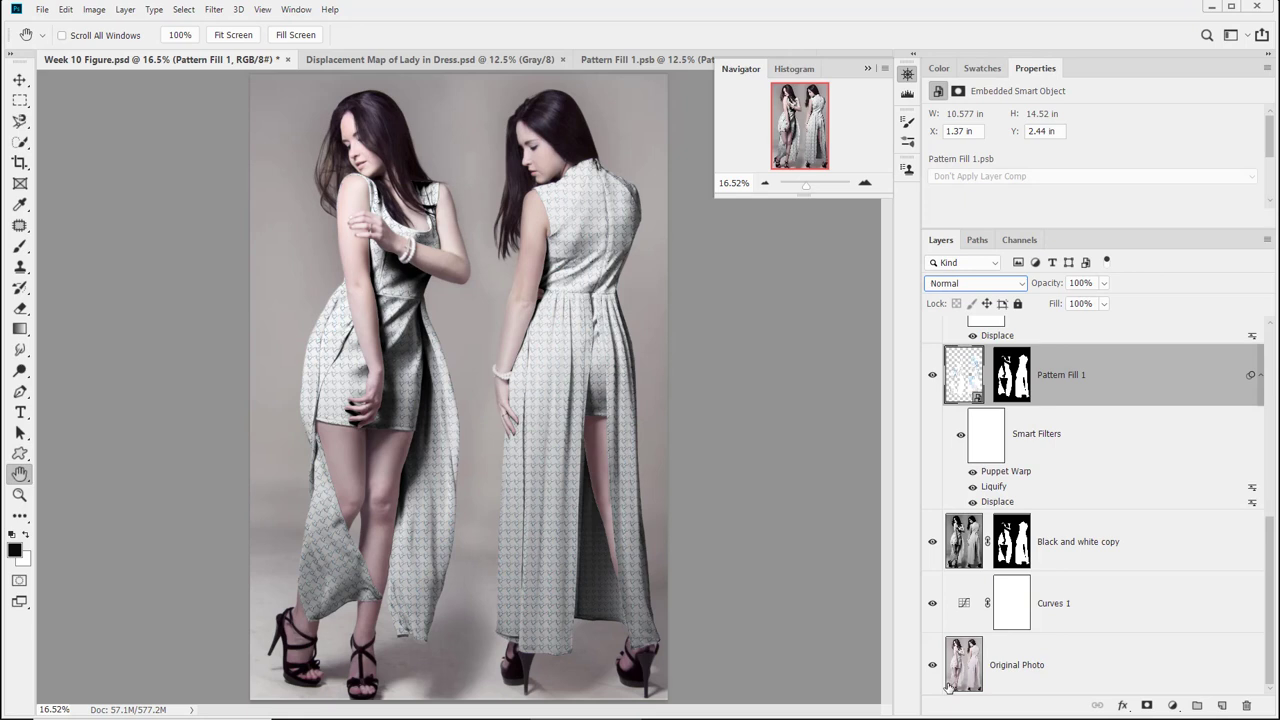
left_click(966, 562)
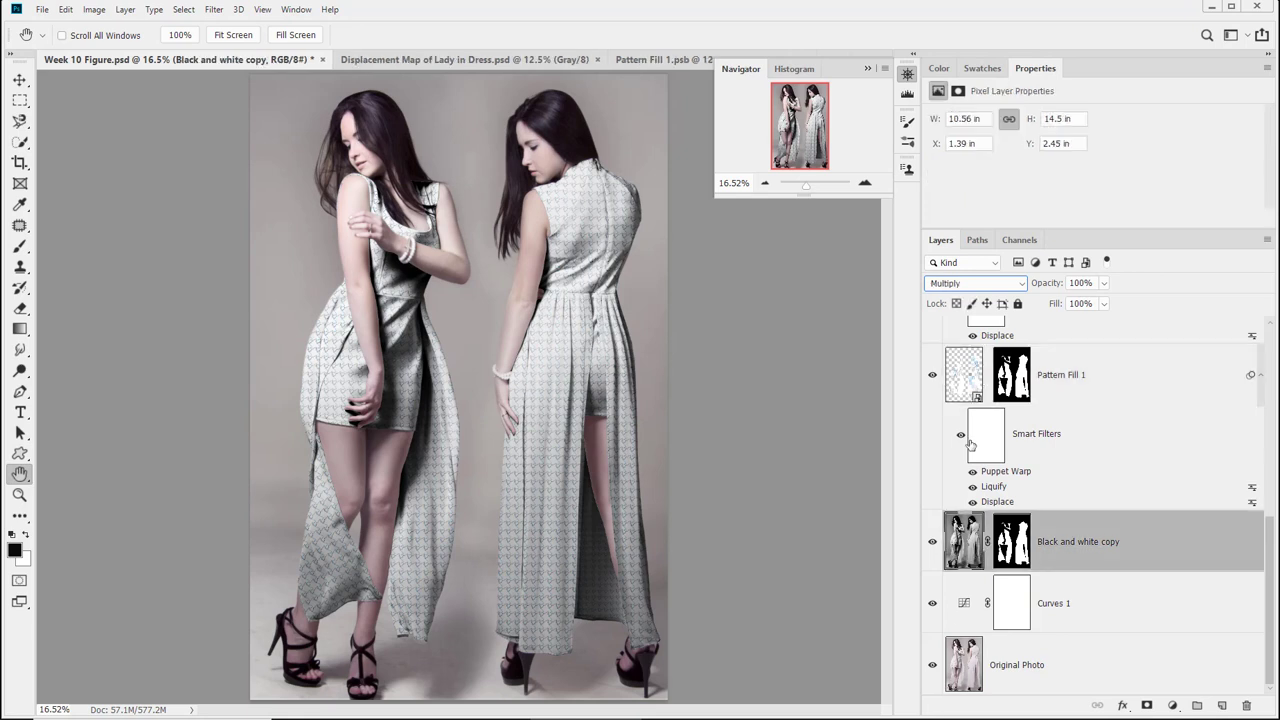
Set the Black and white copy layer's blend mode to Normal, then delete that layer
left_click(975, 283)
left_click(984, 293)
left_click_drag(970, 548, 1247, 706)
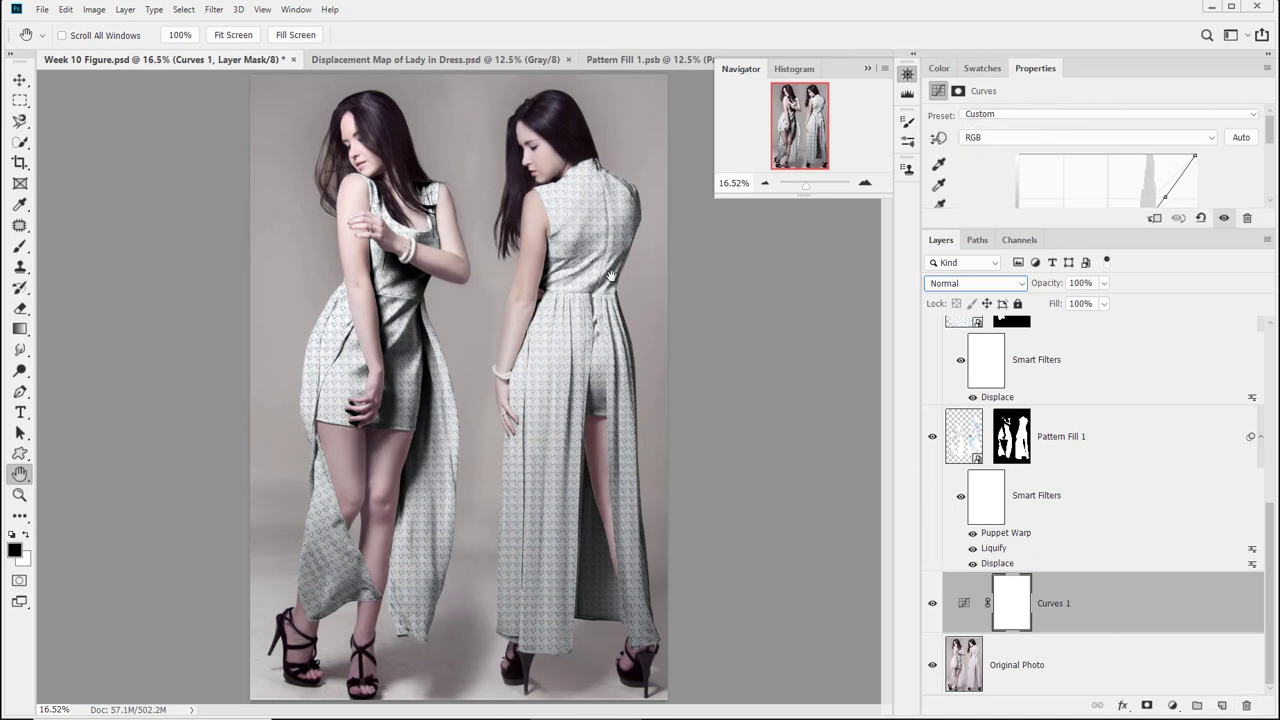
scroll(1150, 520, "up", 5)
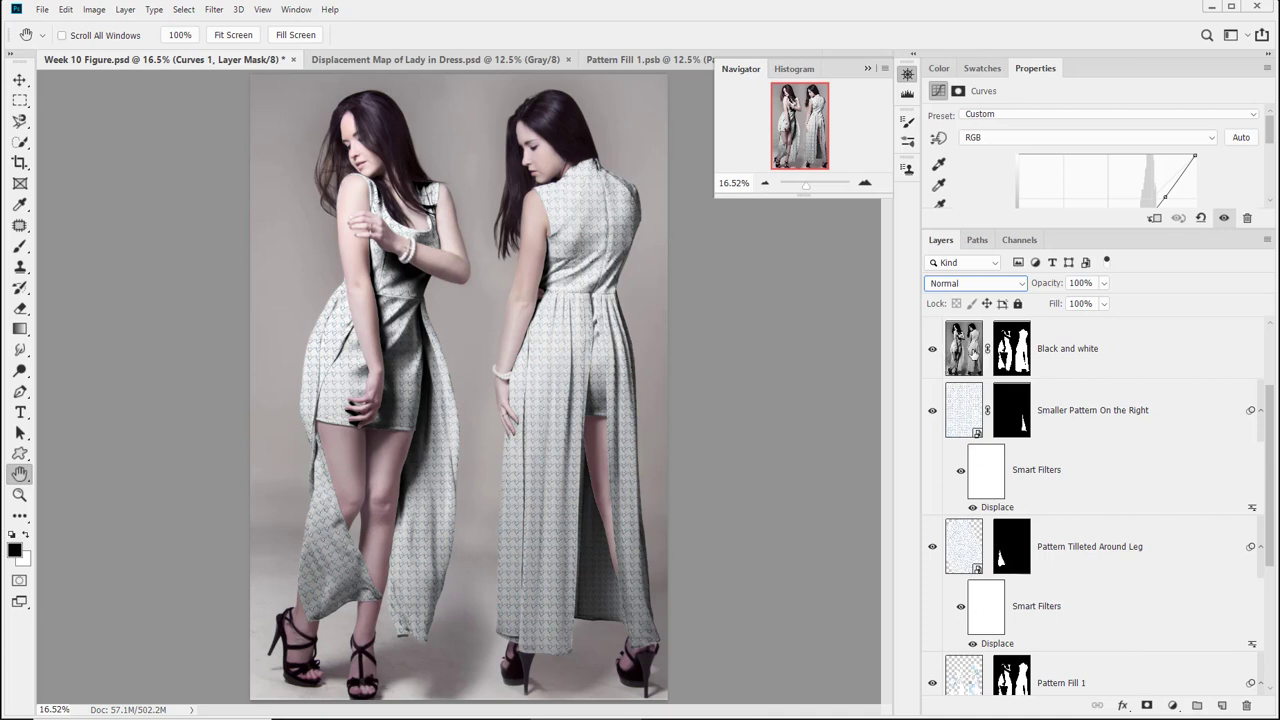
Toggle the Lights layer's visibility to compare the image with and without it, leaving it visible
left_click(970, 352)
scroll(962, 368, "up", 2)
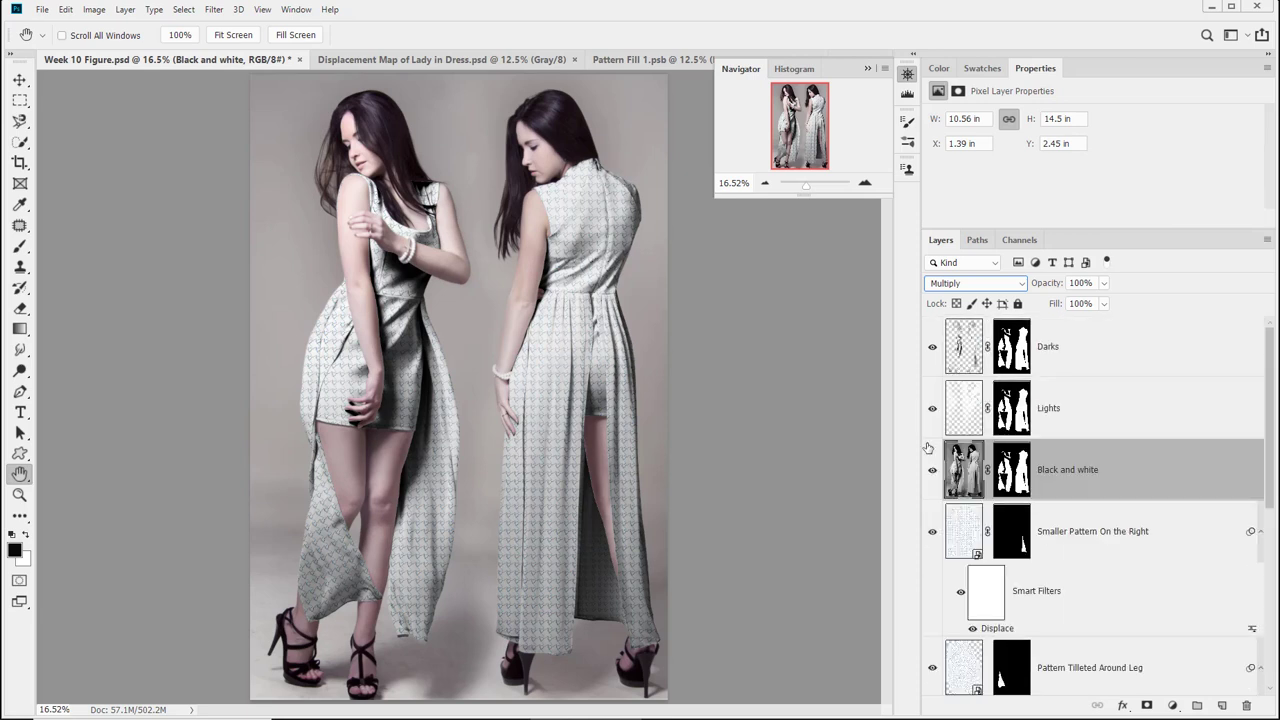
left_click(932, 410)
left_click(933, 416)
left_click(933, 416)
left_click(933, 416)
Lower the Lights layer's fill to 34% and save Week 10 Figure.psd
left_click(960, 420)
left_click(1104, 303)
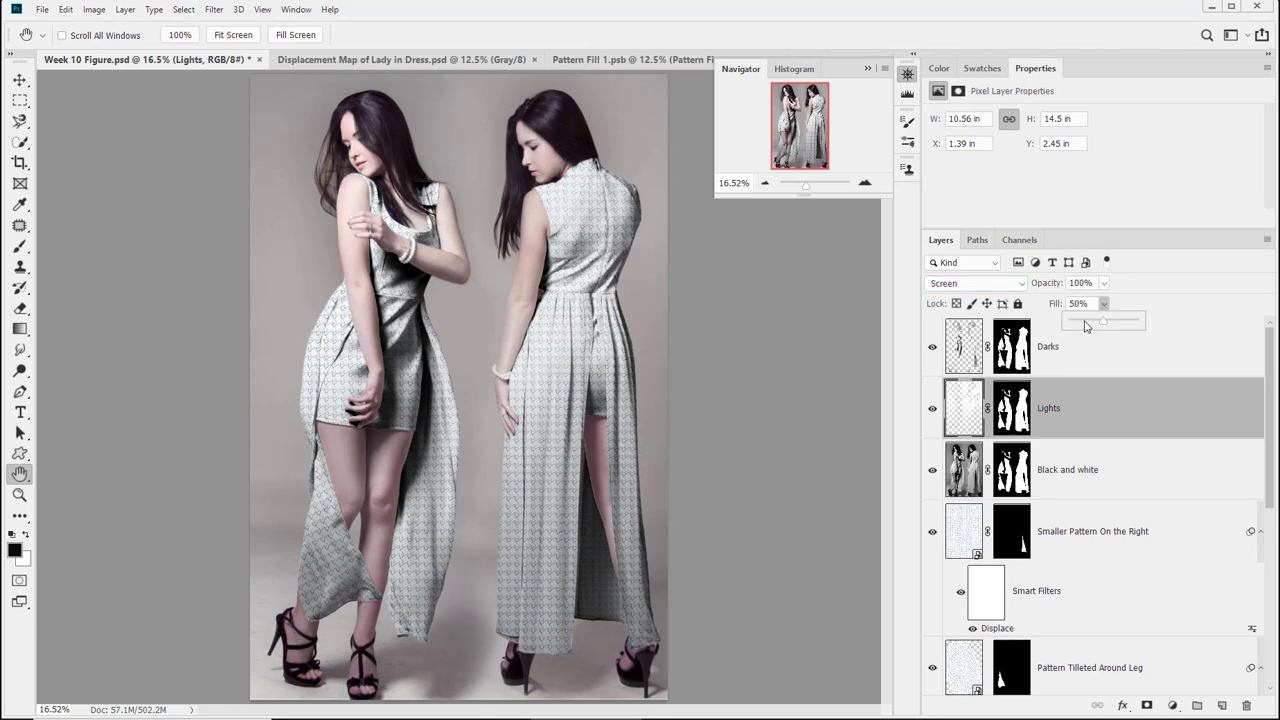
left_click_drag(1100, 323, 1094, 326)
key("ctrl+s")
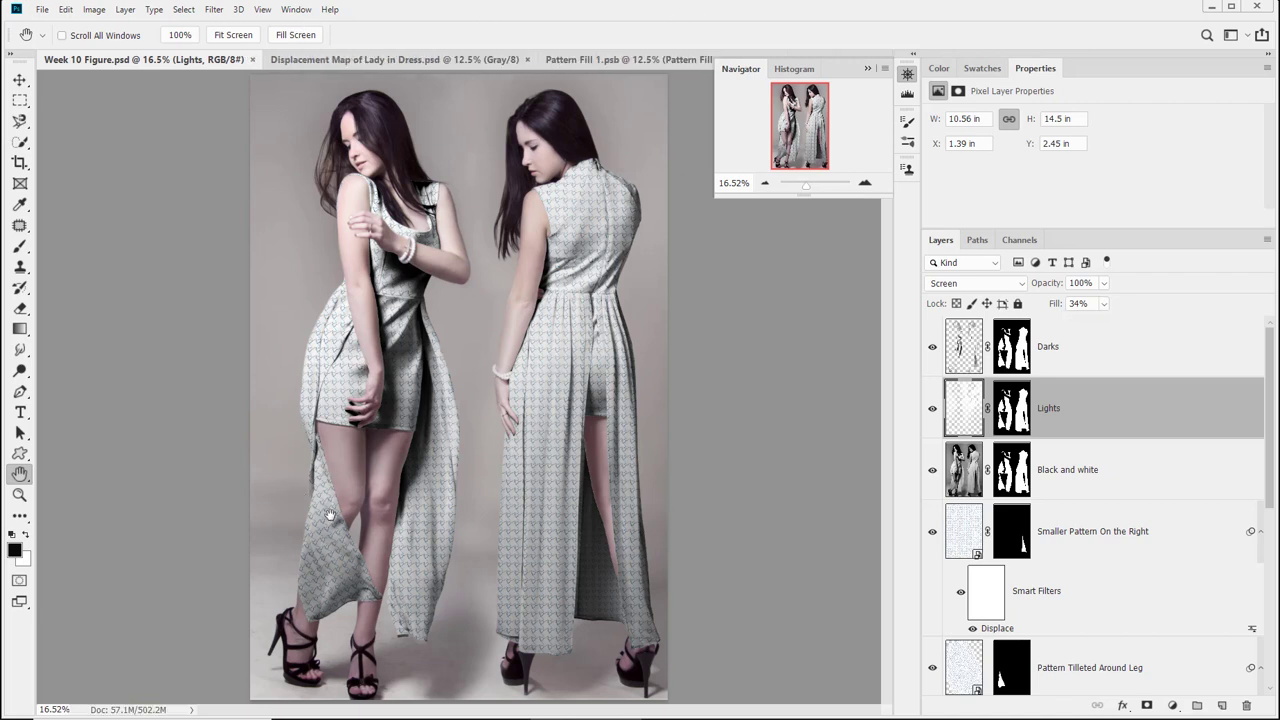
left_click(24, 494)
left_click_drag(345, 357, 380, 360)
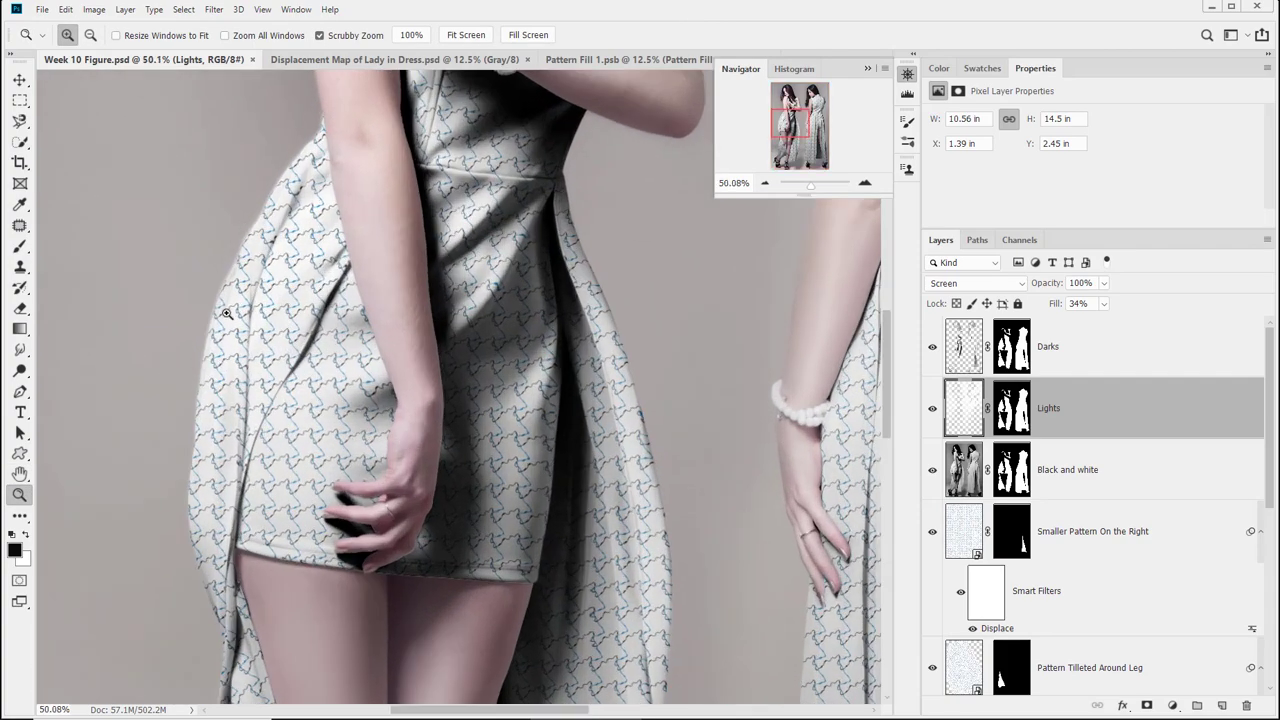
left_click_drag(636, 473, 158, 288)
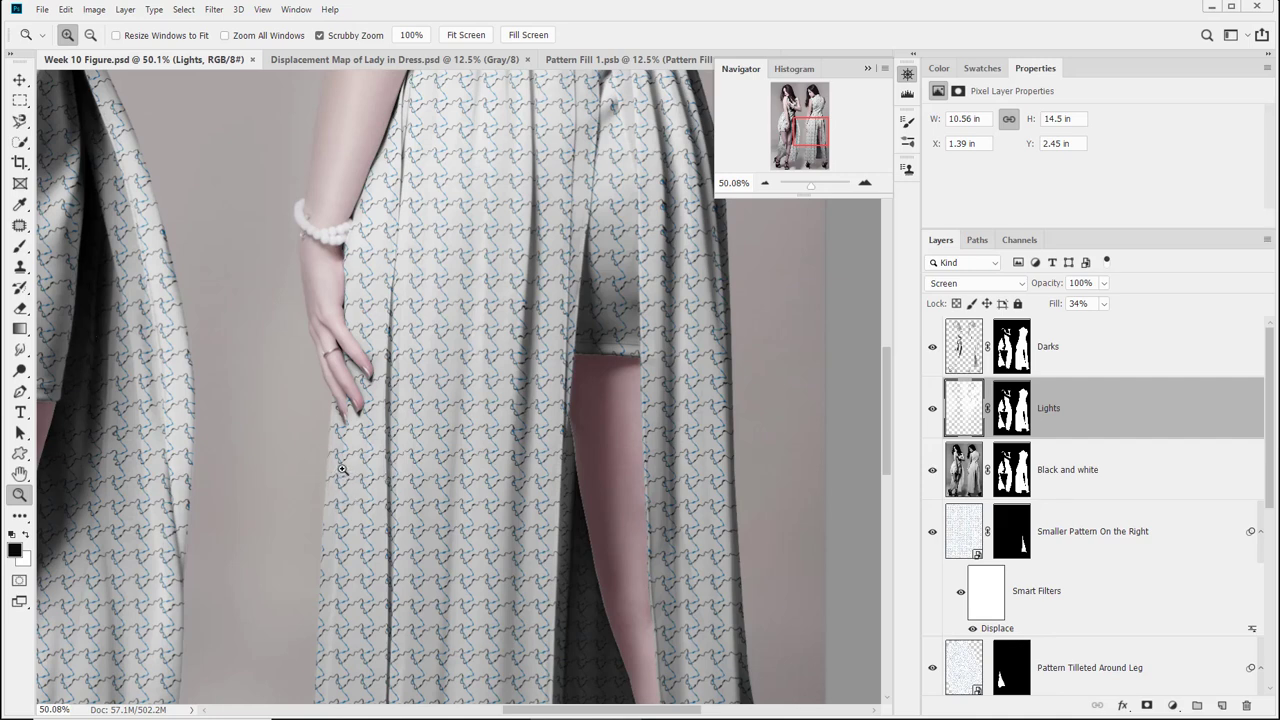
left_click_drag(277, 457, 449, 477)
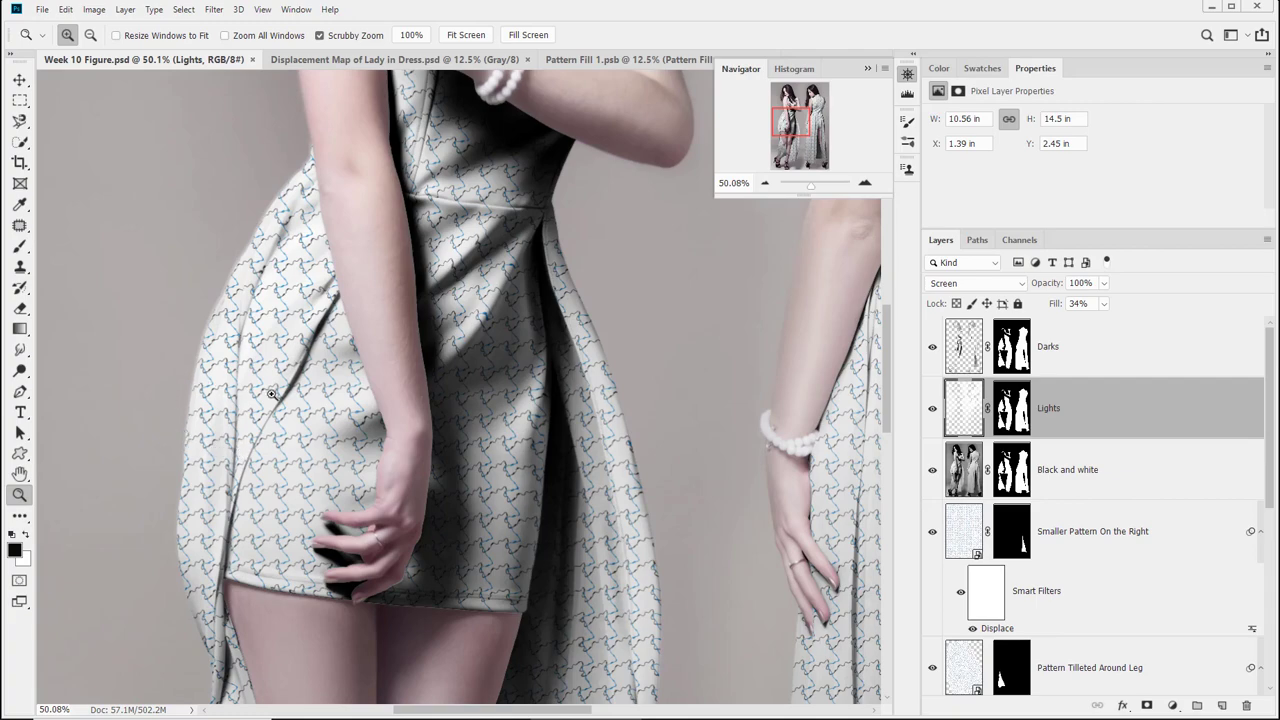
left_click_drag(594, 370, 464, 405)
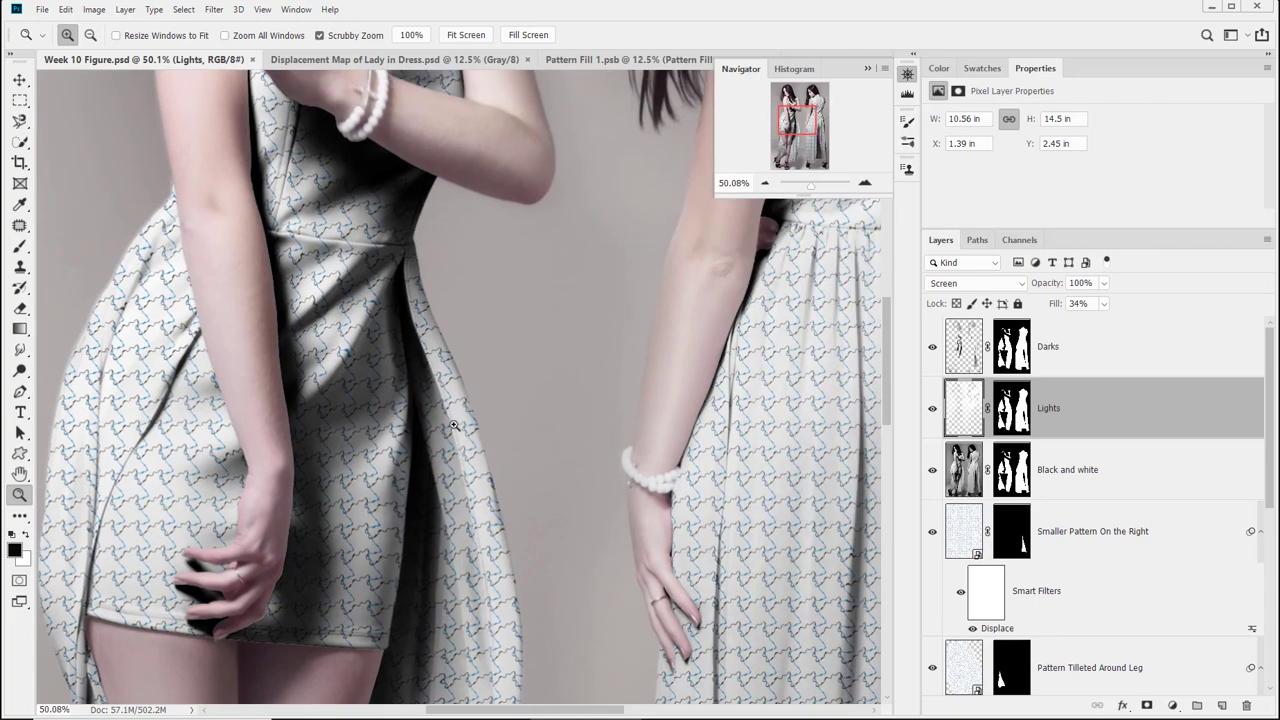
left_click_drag(624, 474, 214, 520)
left_click_drag(608, 266, 491, 394)
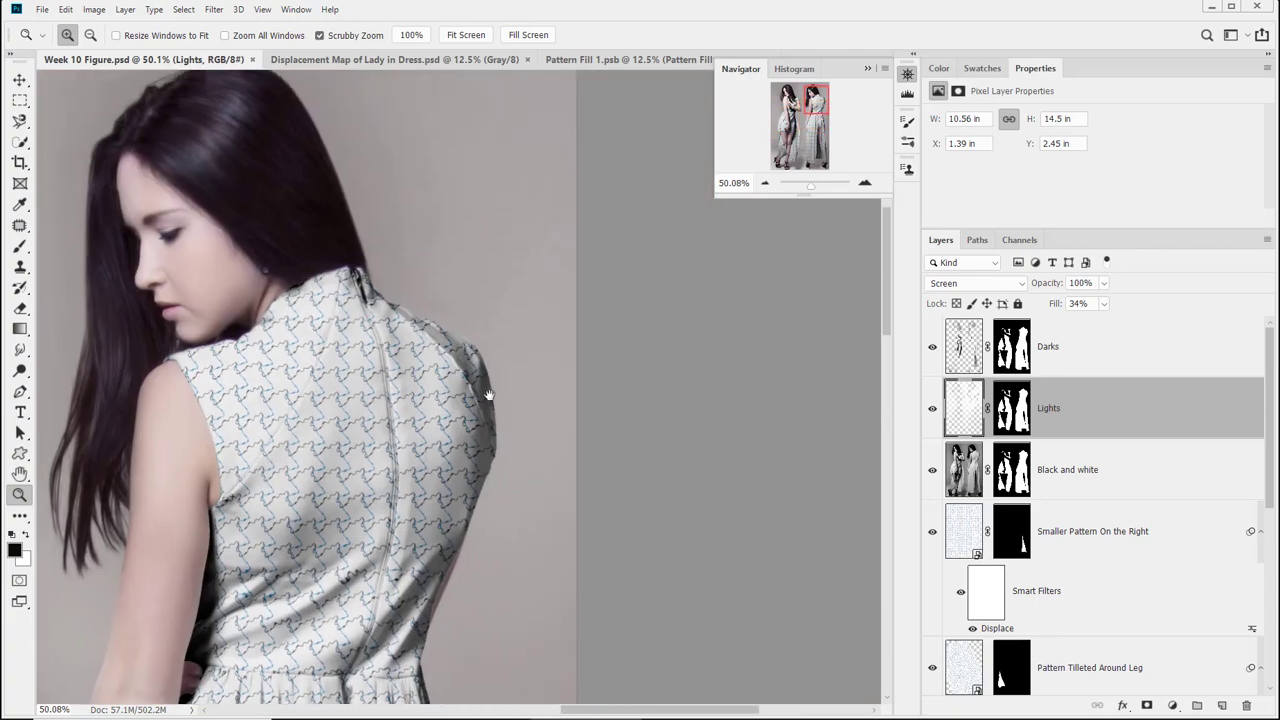
left_click_drag(474, 448, 479, 229)
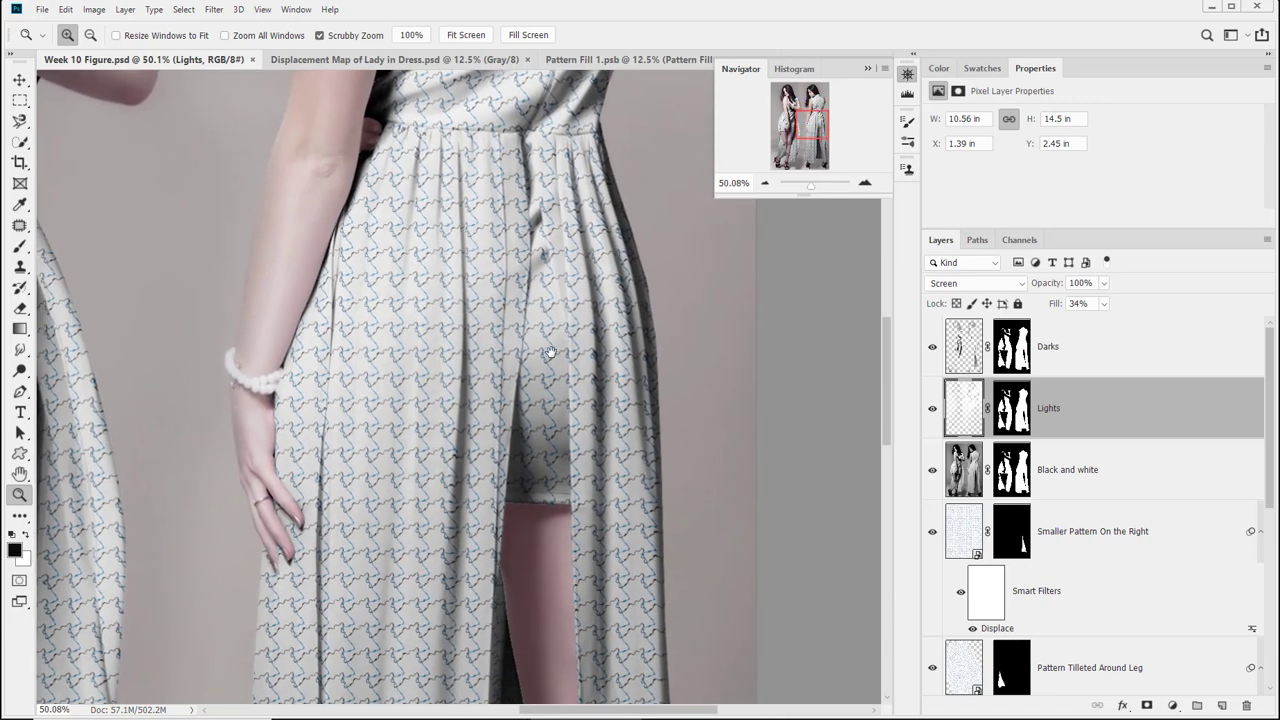
left_click_drag(551, 353, 858, 460)
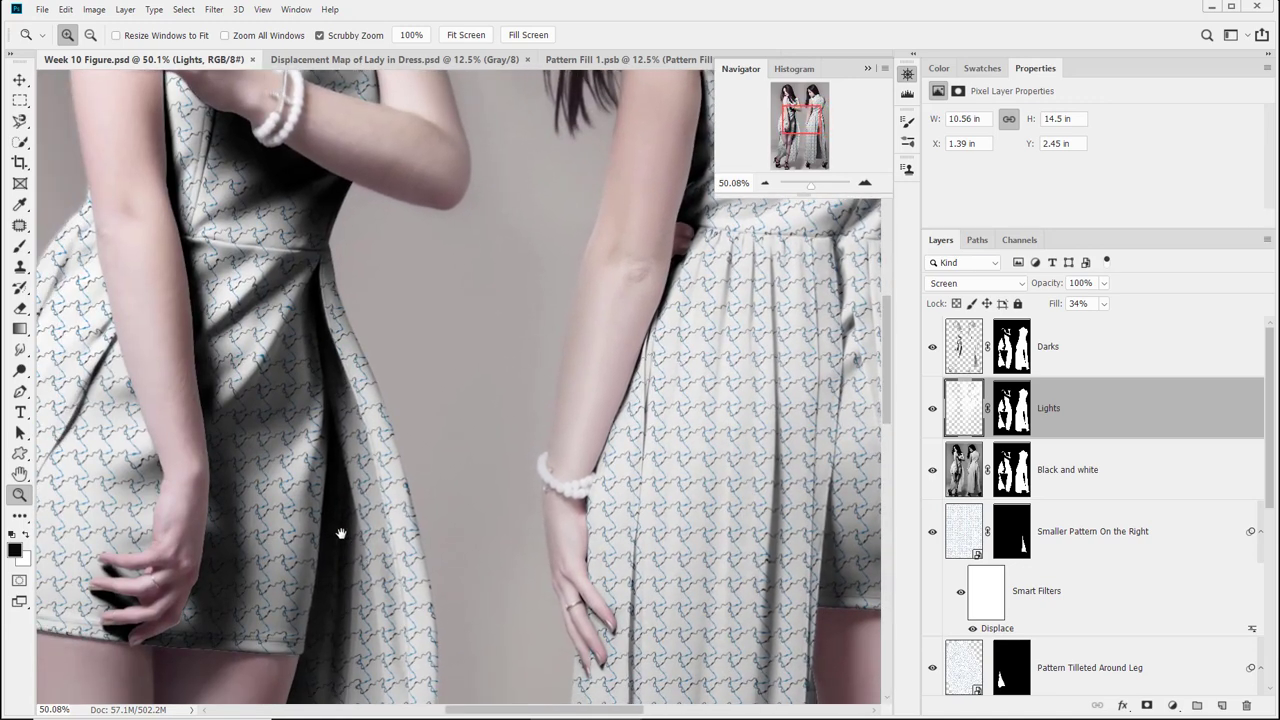
left_click_drag(341, 534, 460, 575)
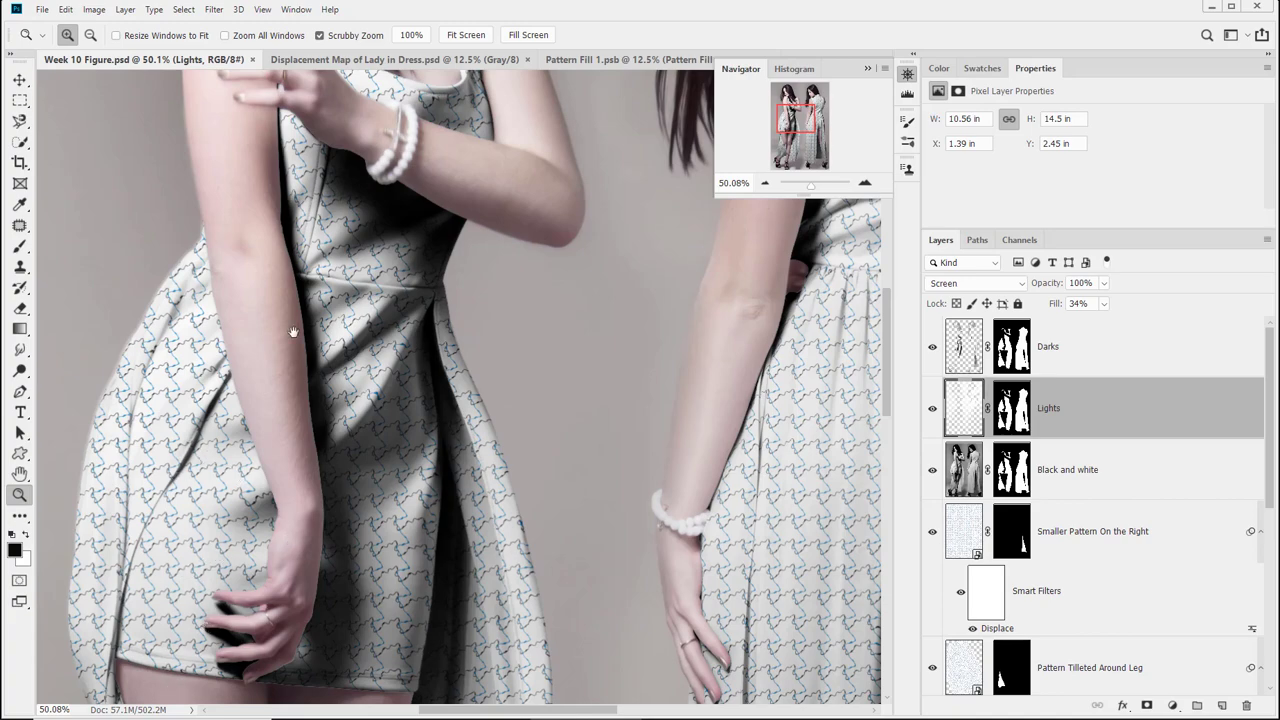
left_click_drag(293, 332, 300, 418)
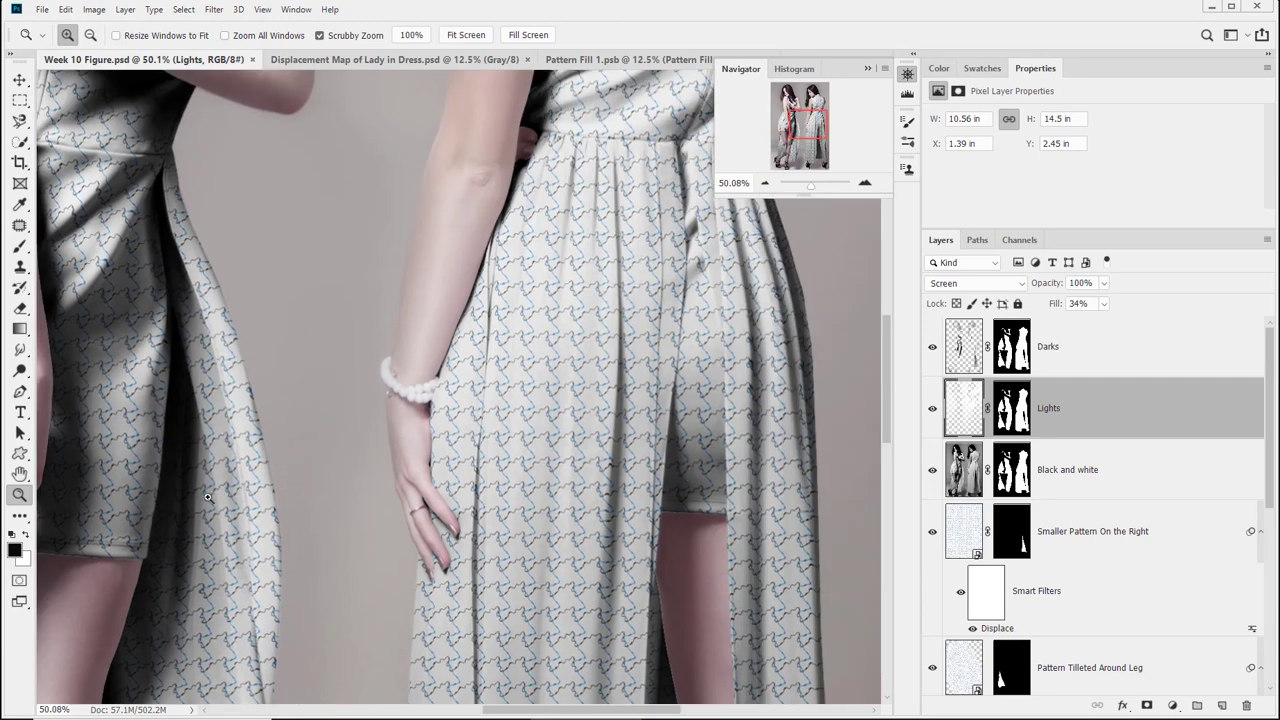
double_click(20, 475)
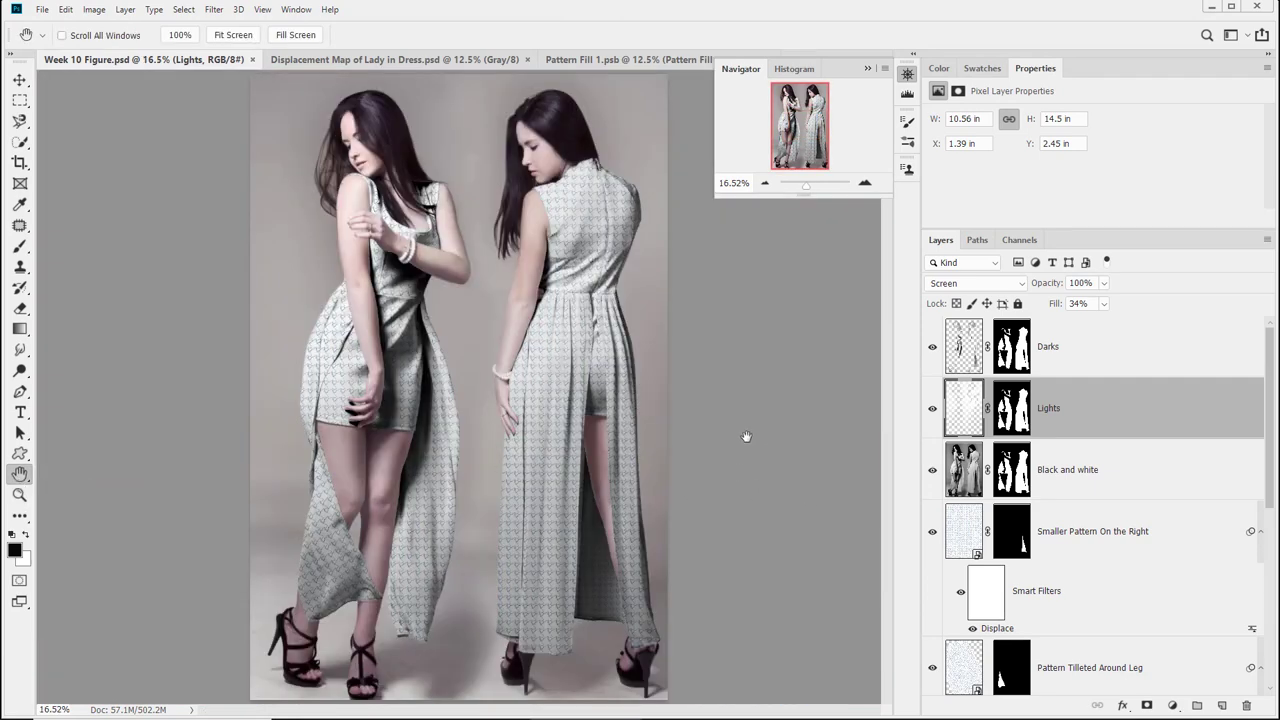
Stamp all visible layers into a new top Layer 1, select all, and create a new 3648×5472 document
left_click(1090, 366)
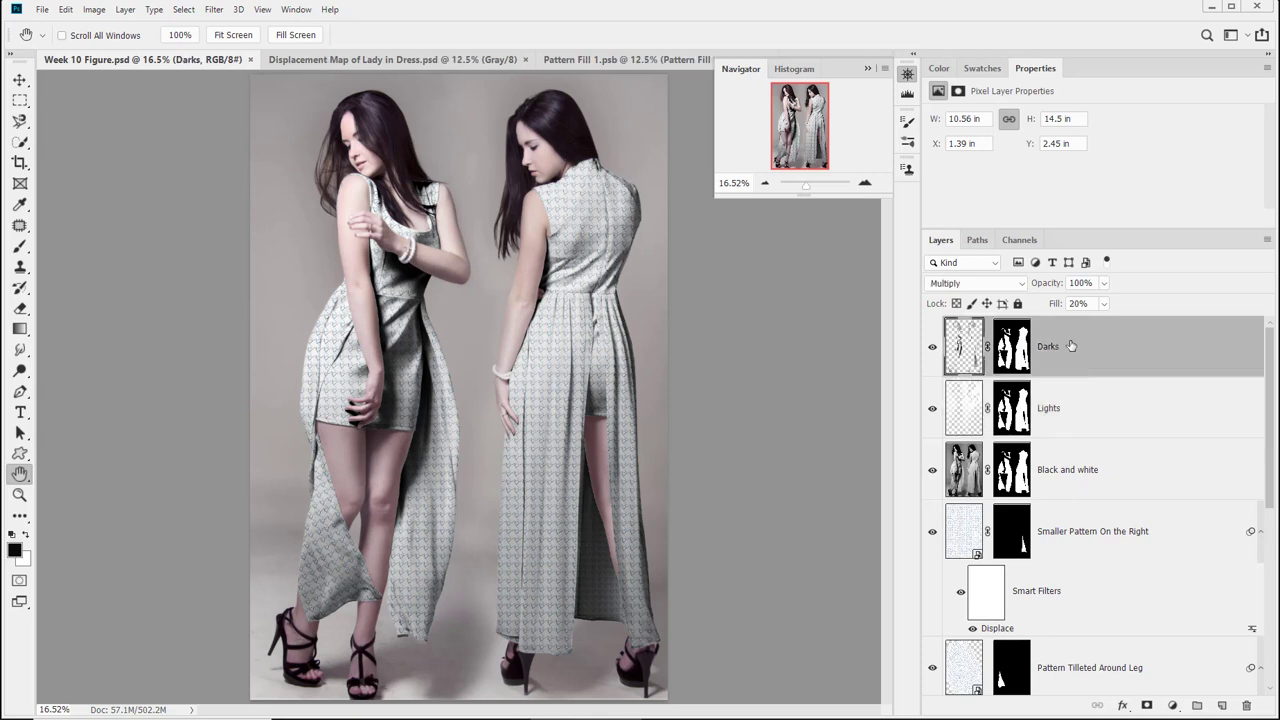
key("ctrl+shift+alt+e")
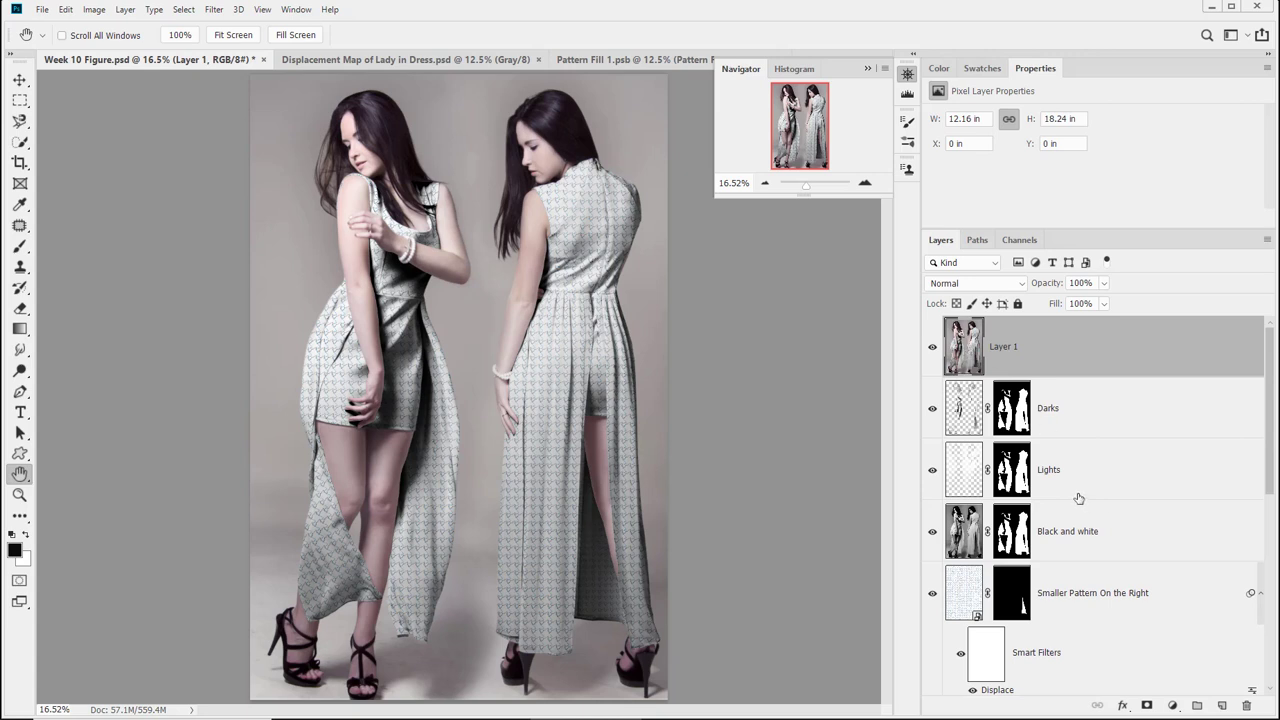
key("ctrl+a")
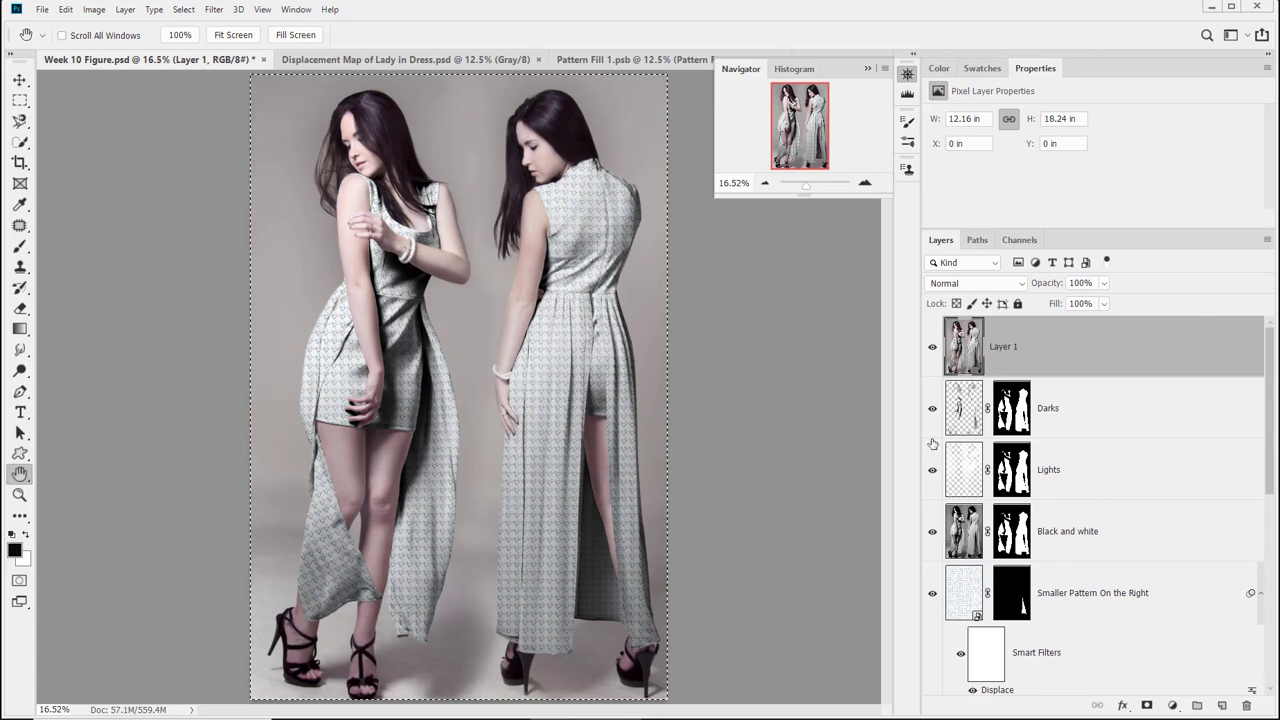
key("ctrl+n")
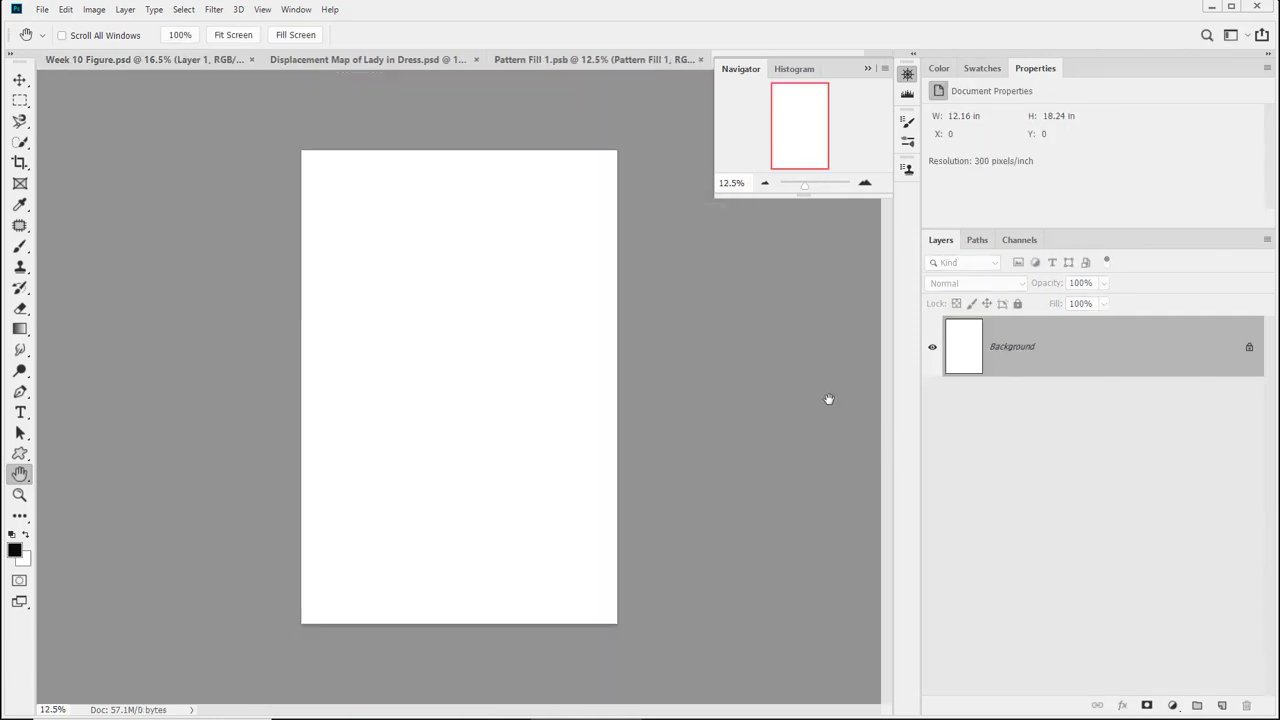
Paste the merged figure into the new document and rename its layer to 'Mockup'
key("ctrl+v")
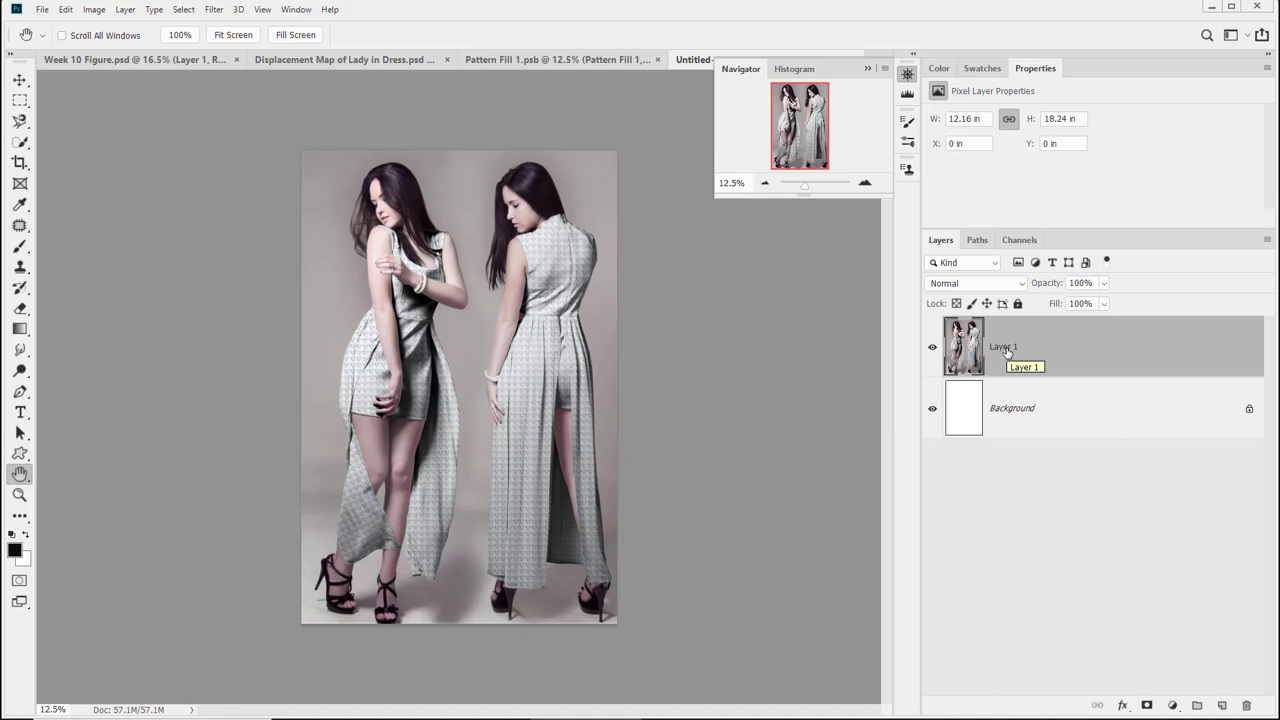
double_click(1004, 347)
type("Mod")
type("kup")
key("Return")
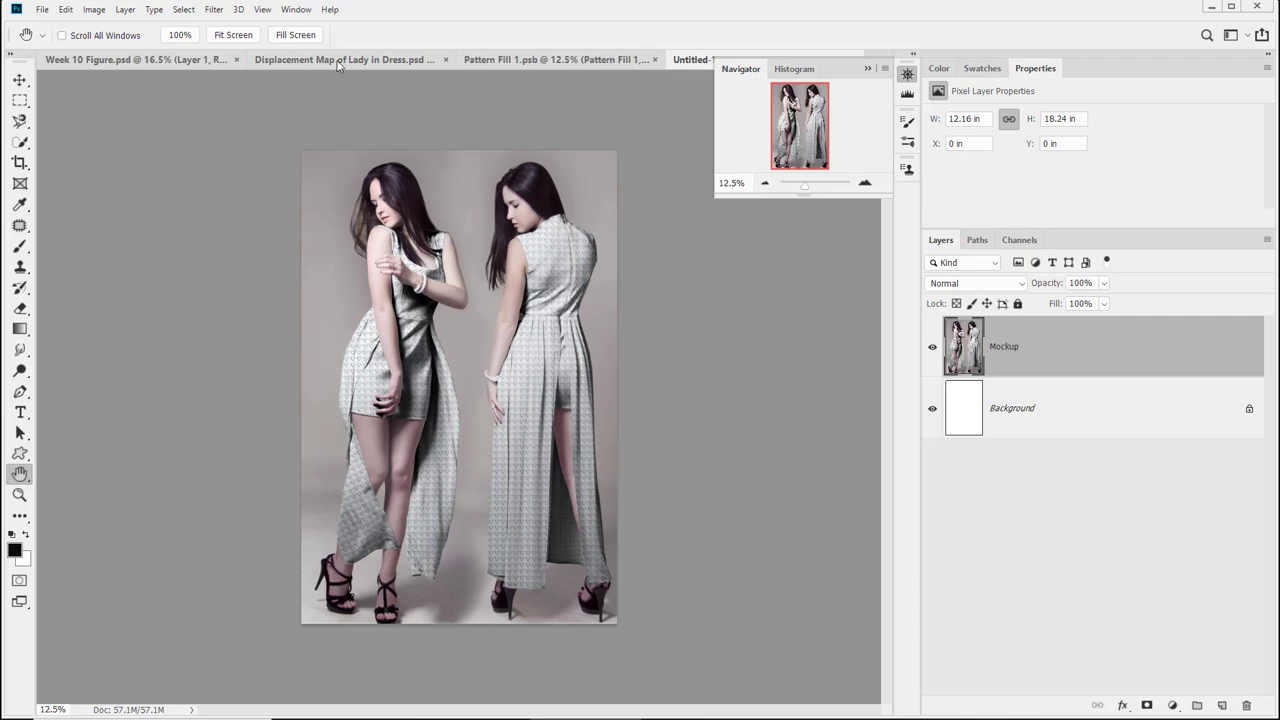
left_click(581, 62)
Back in Week 10 Figure, open the Smaller Pattern On the Right contents, then close Pattern Fill 1.psb
left_click(432, 64)
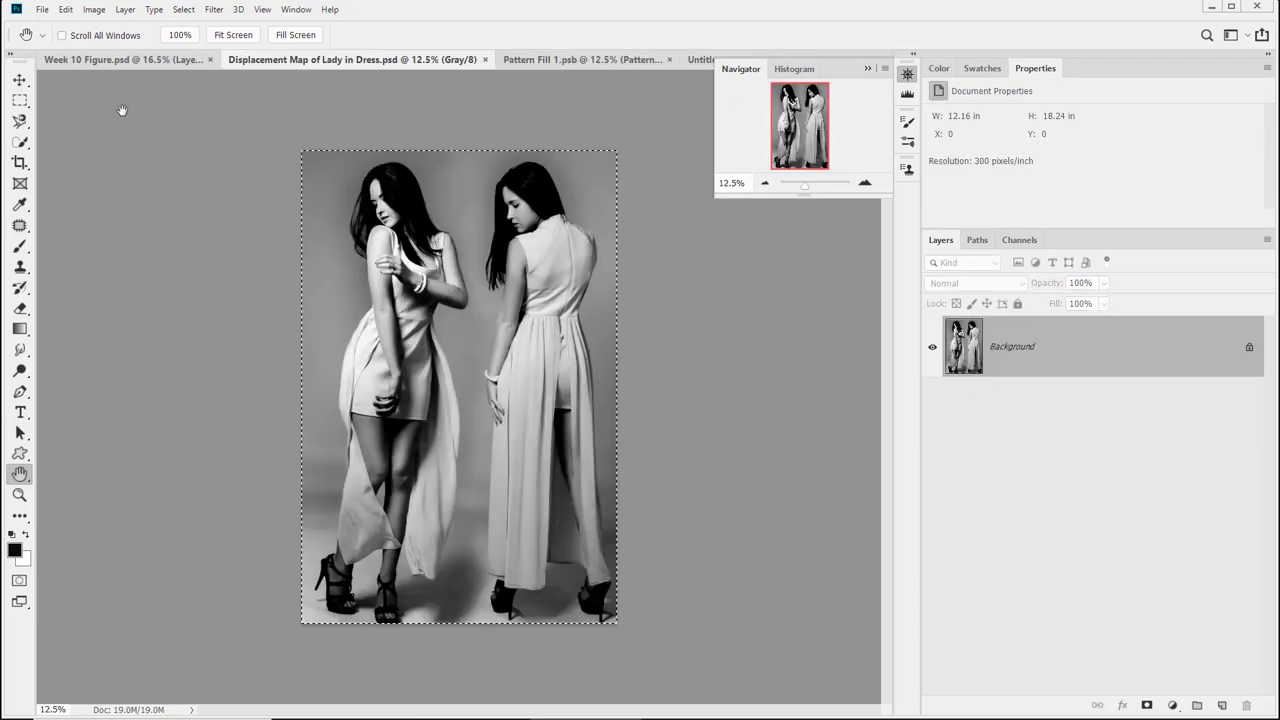
left_click(120, 59)
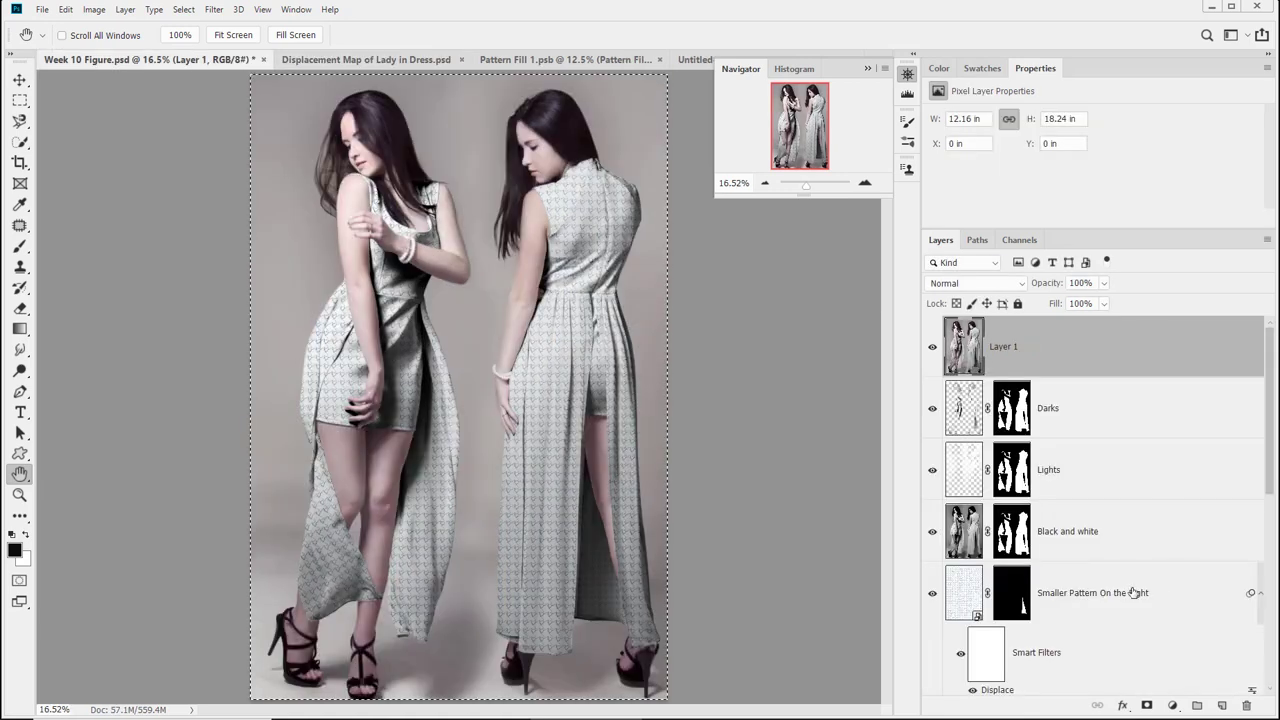
scroll(1133, 593, "down", 6)
scroll(1128, 590, "up", 2)
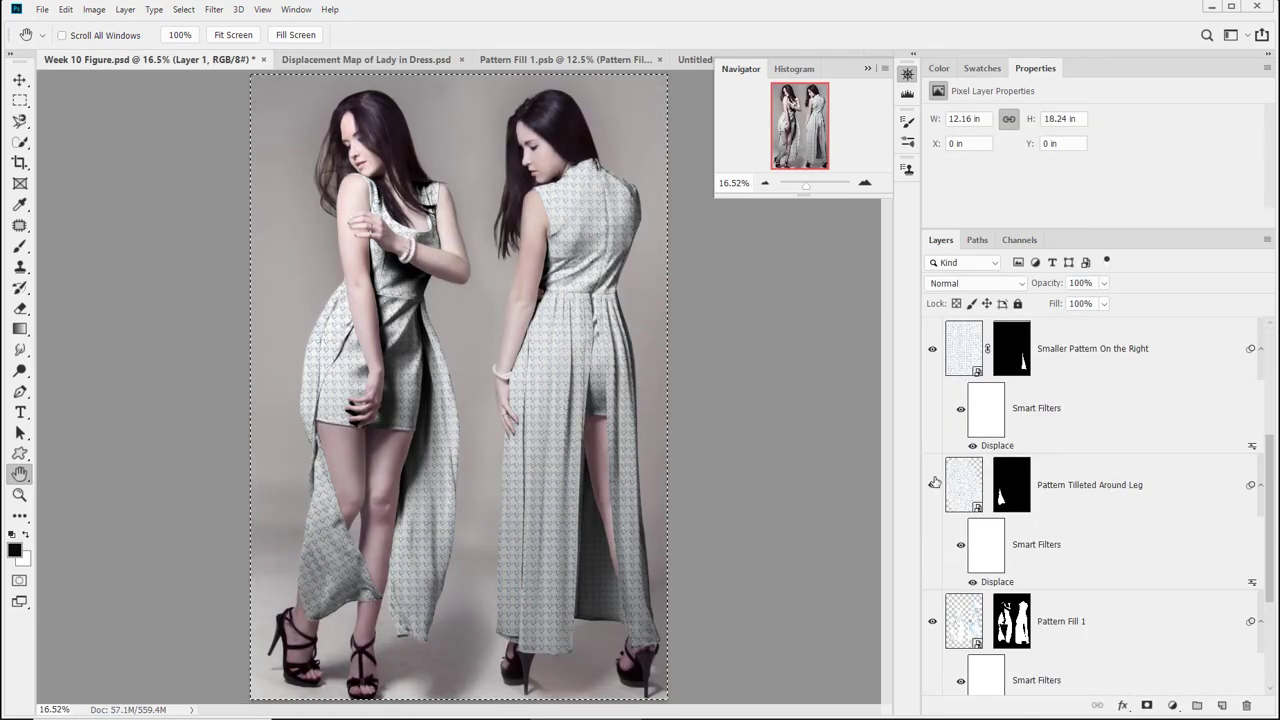
scroll(976, 590, "up", 1)
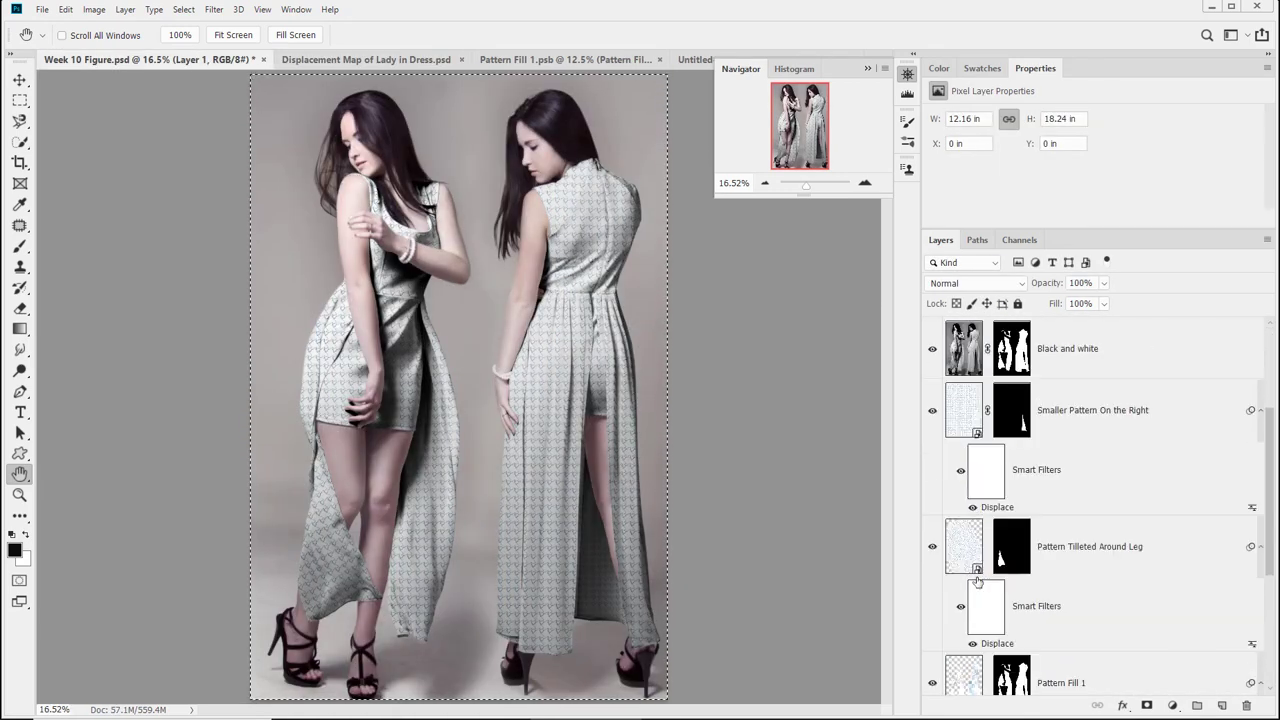
double_click(975, 410)
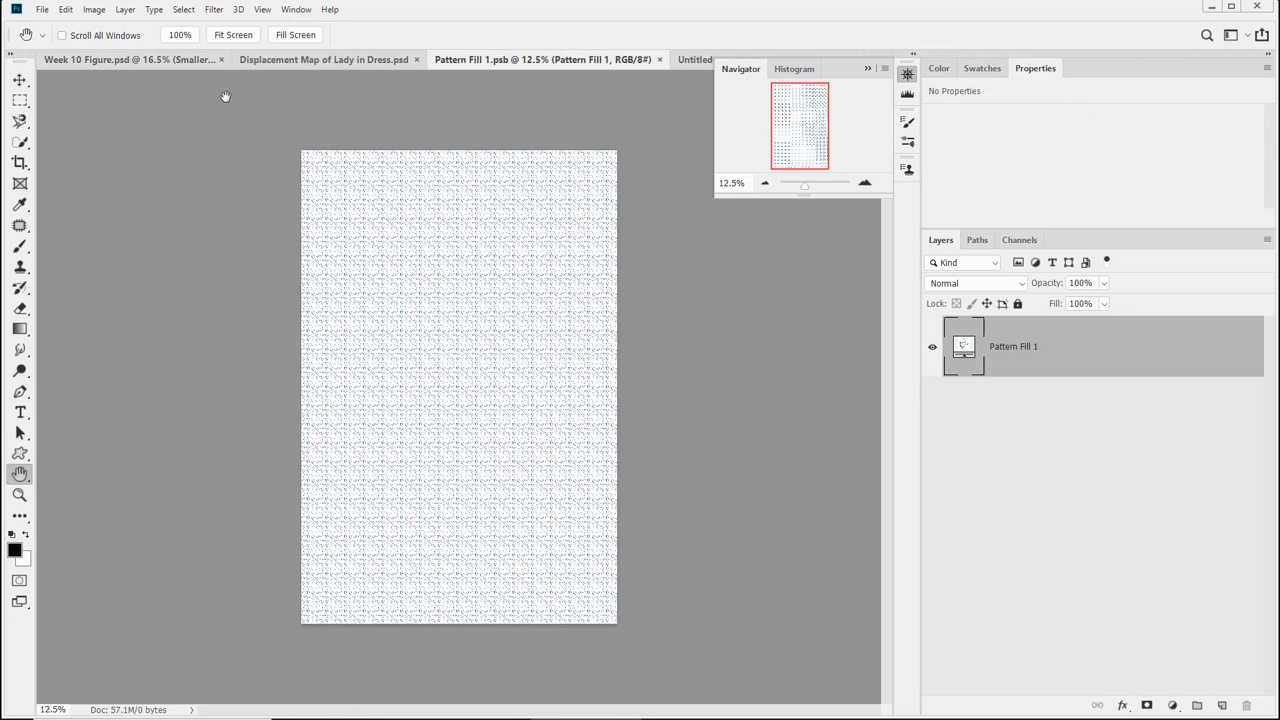
key("ctrl+w")
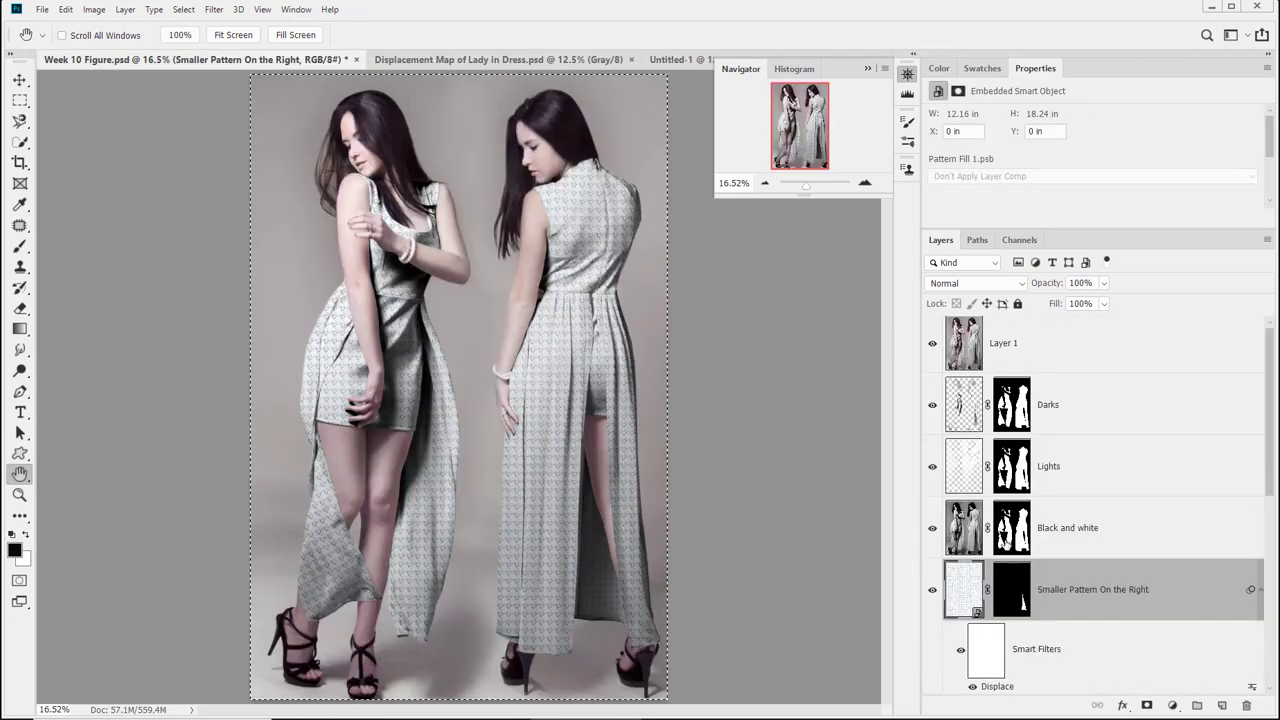
scroll(967, 535, "down", 2)
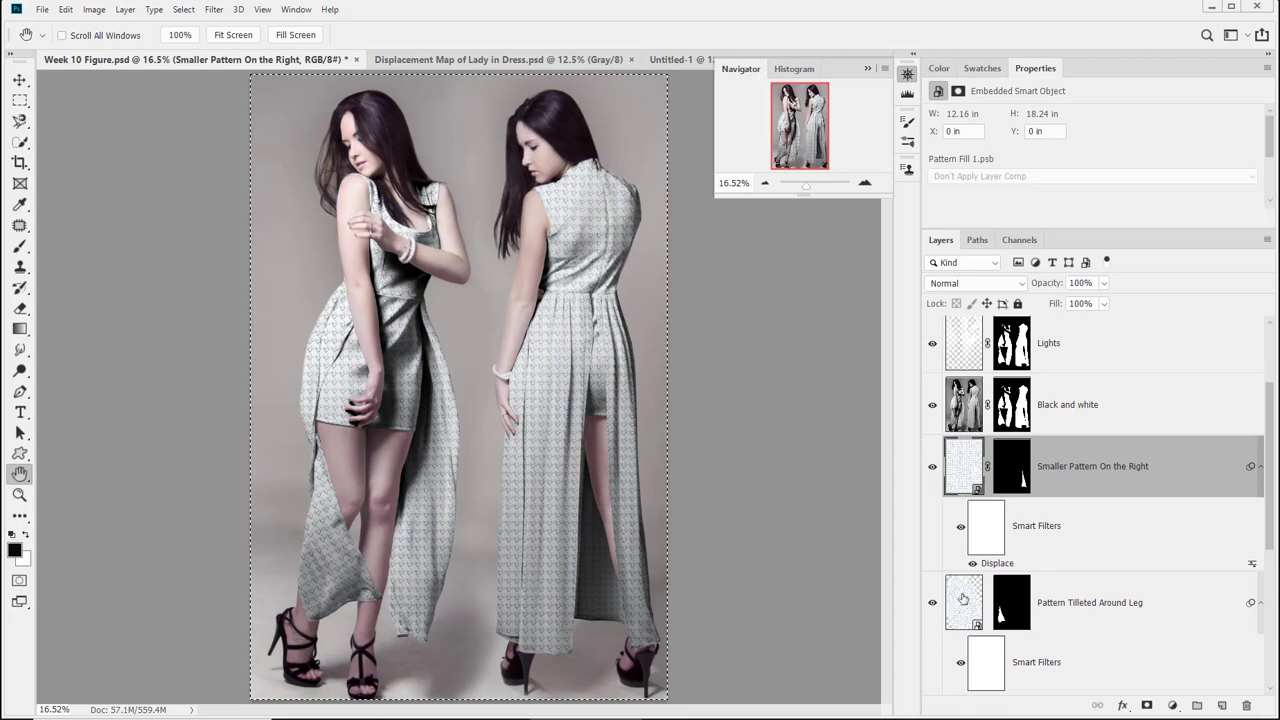
scroll(963, 598, "down", 3)
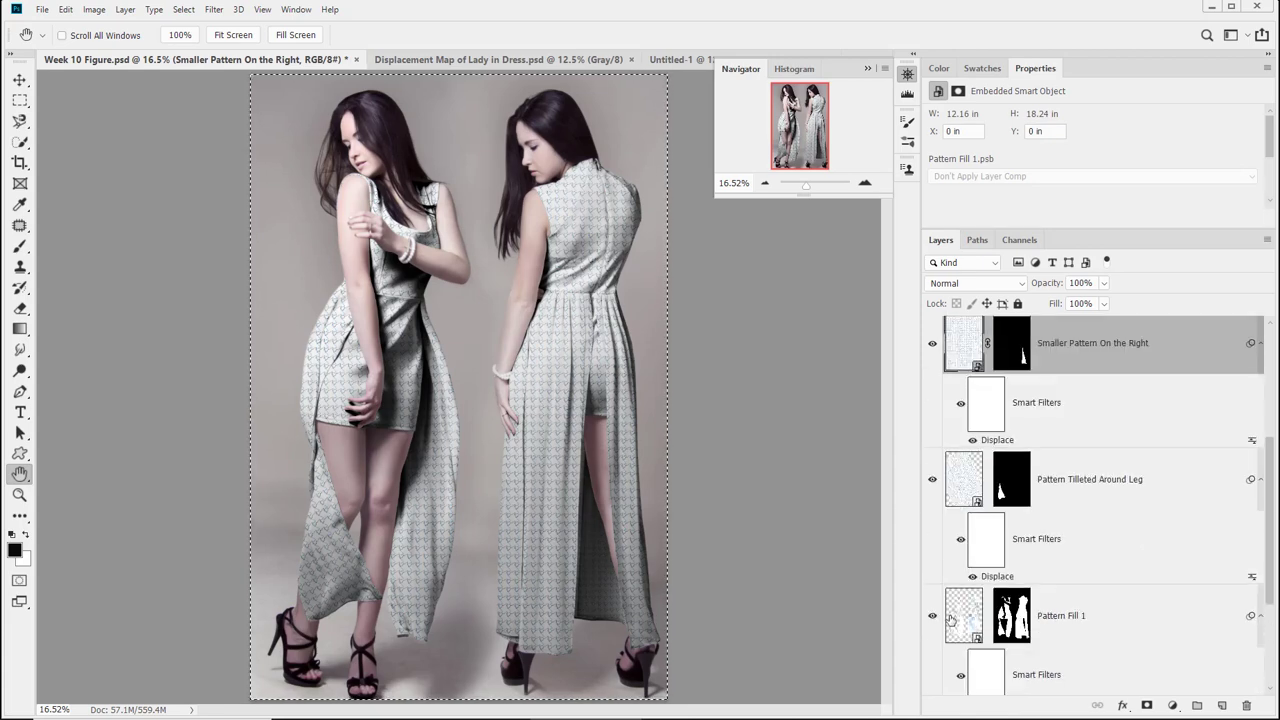
Open the Pattern Fill 1 smart object's contents, dismissing the blending options without changes
left_click(950, 600)
double_click(952, 558)
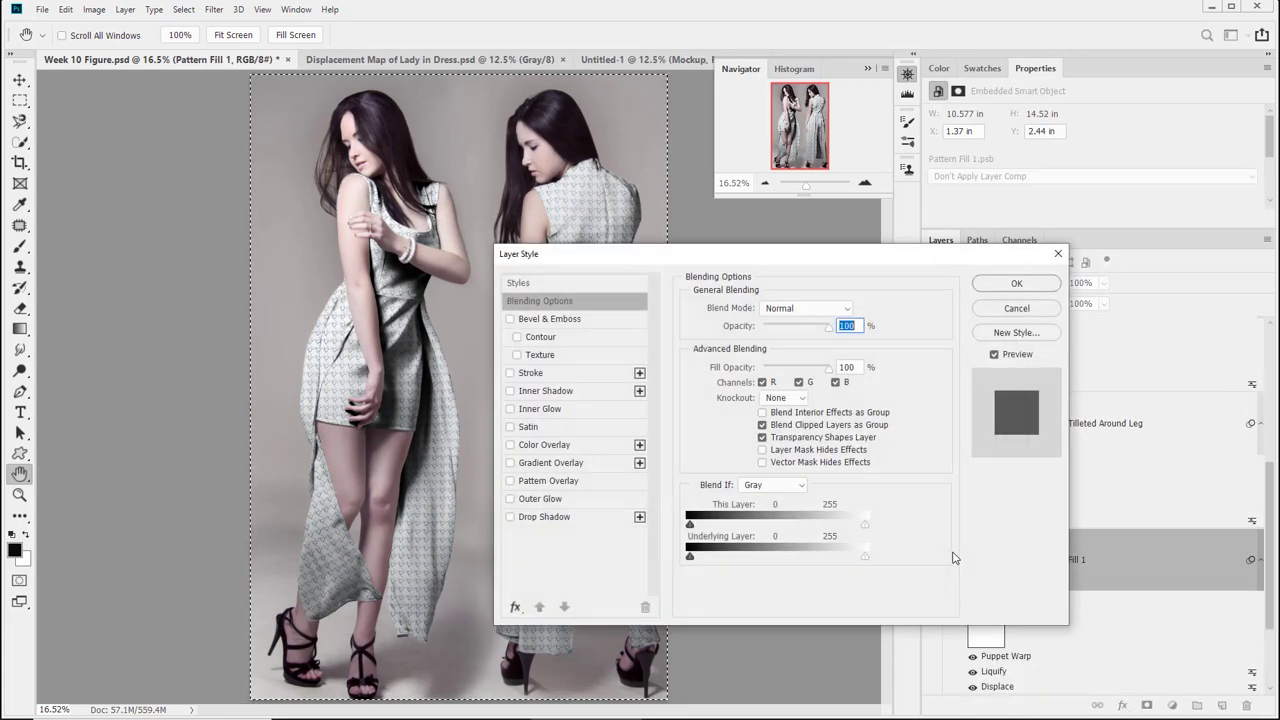
left_click(1016, 307)
double_click(963, 558)
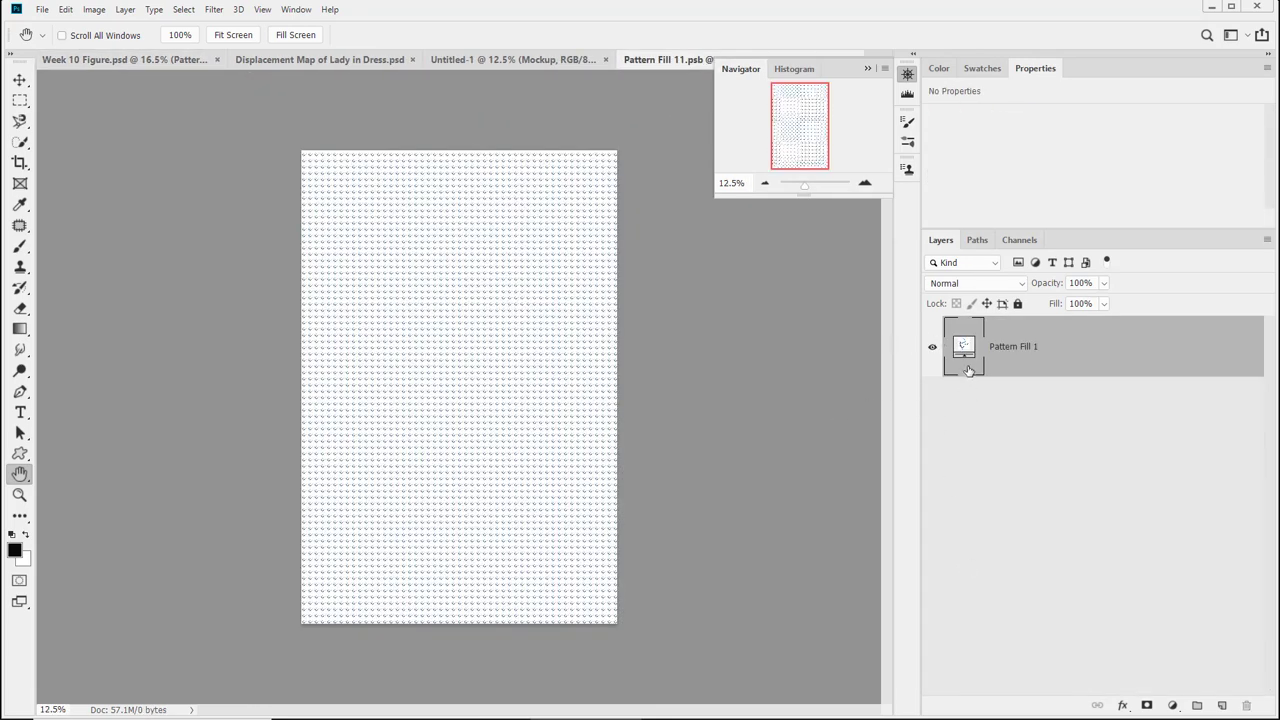
Copy the Pattern Fill 1 layer into Untitled-1, place it below Mockup, and rasterize it
left_click_drag(969, 349, 360, 440)
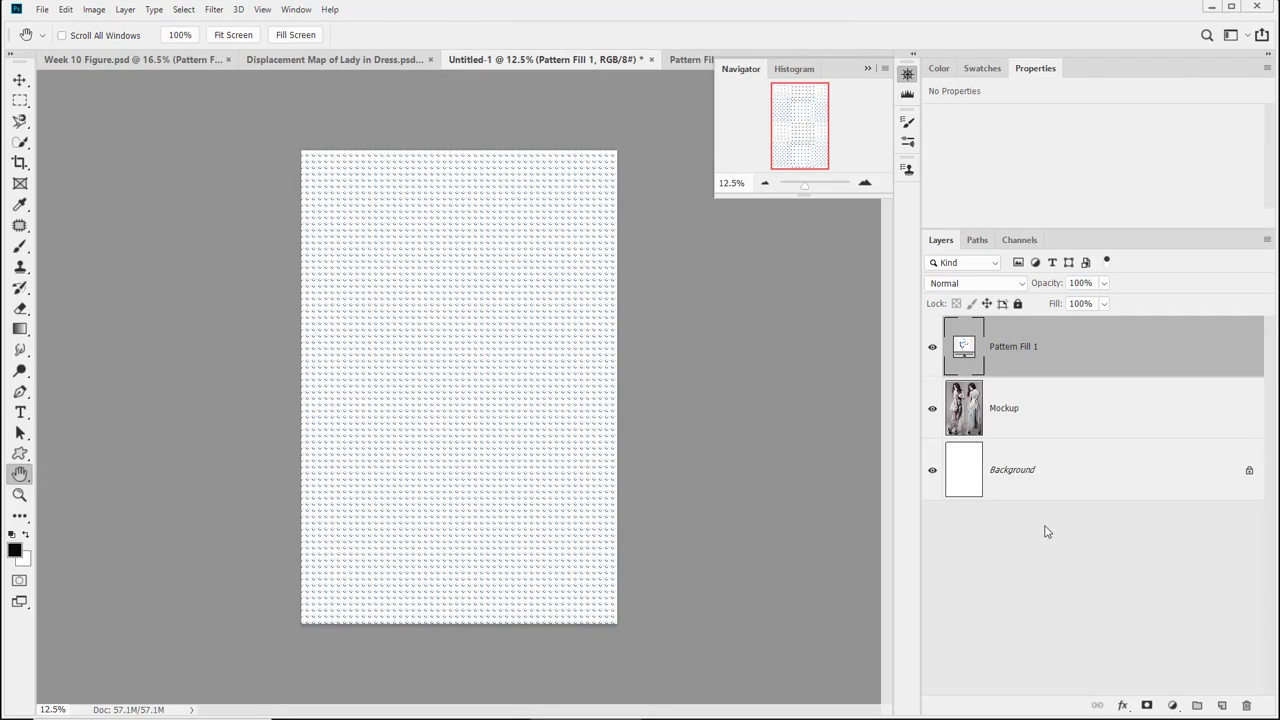
left_click_drag(964, 350, 978, 422)
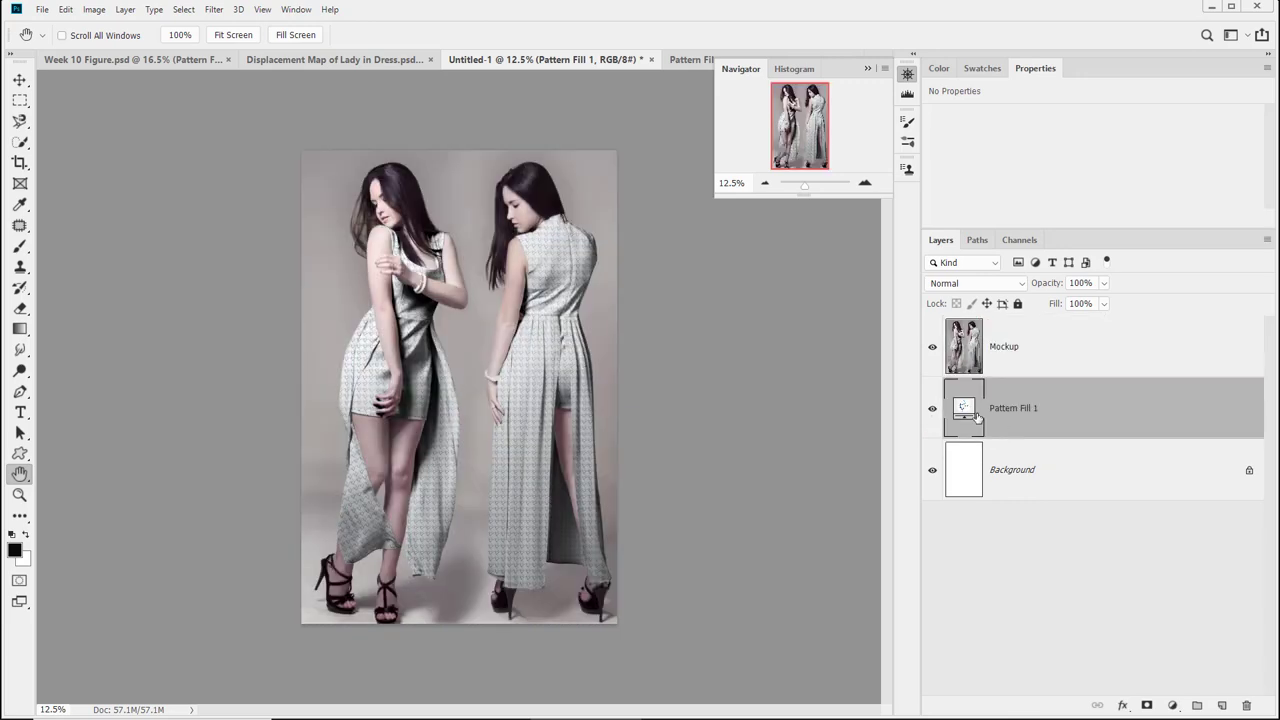
right_click(1086, 413)
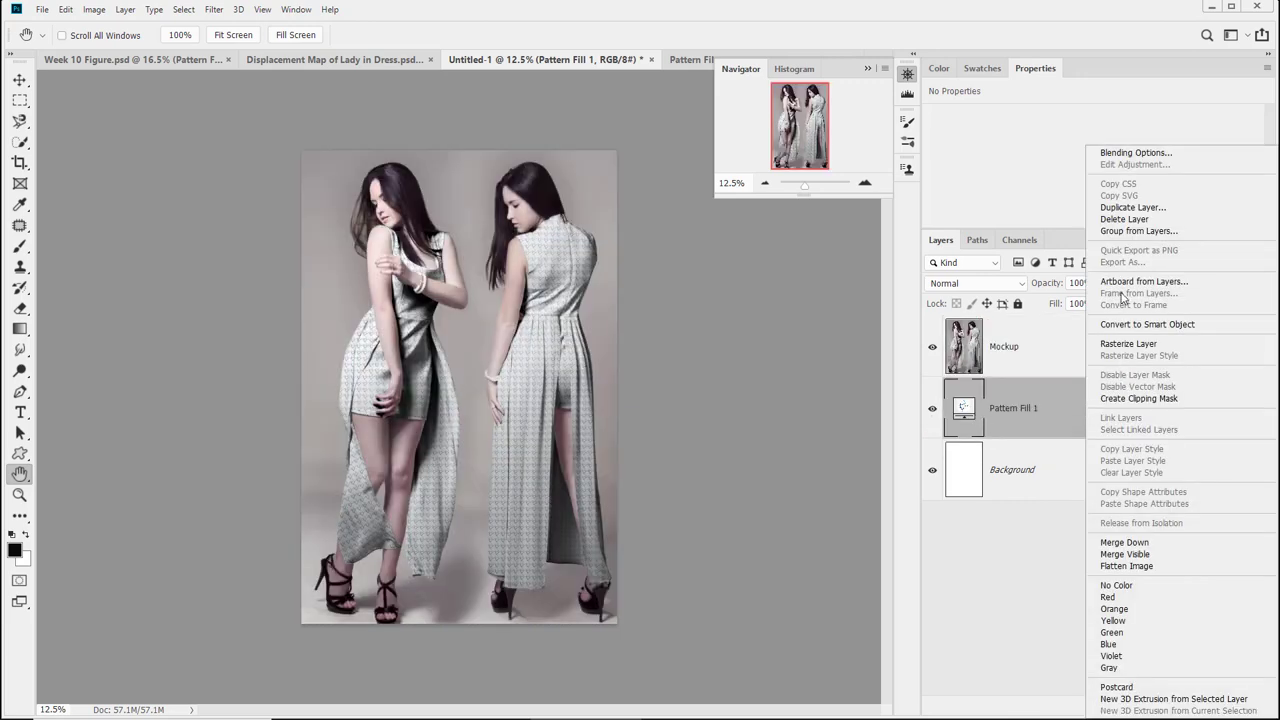
left_click(1130, 343)
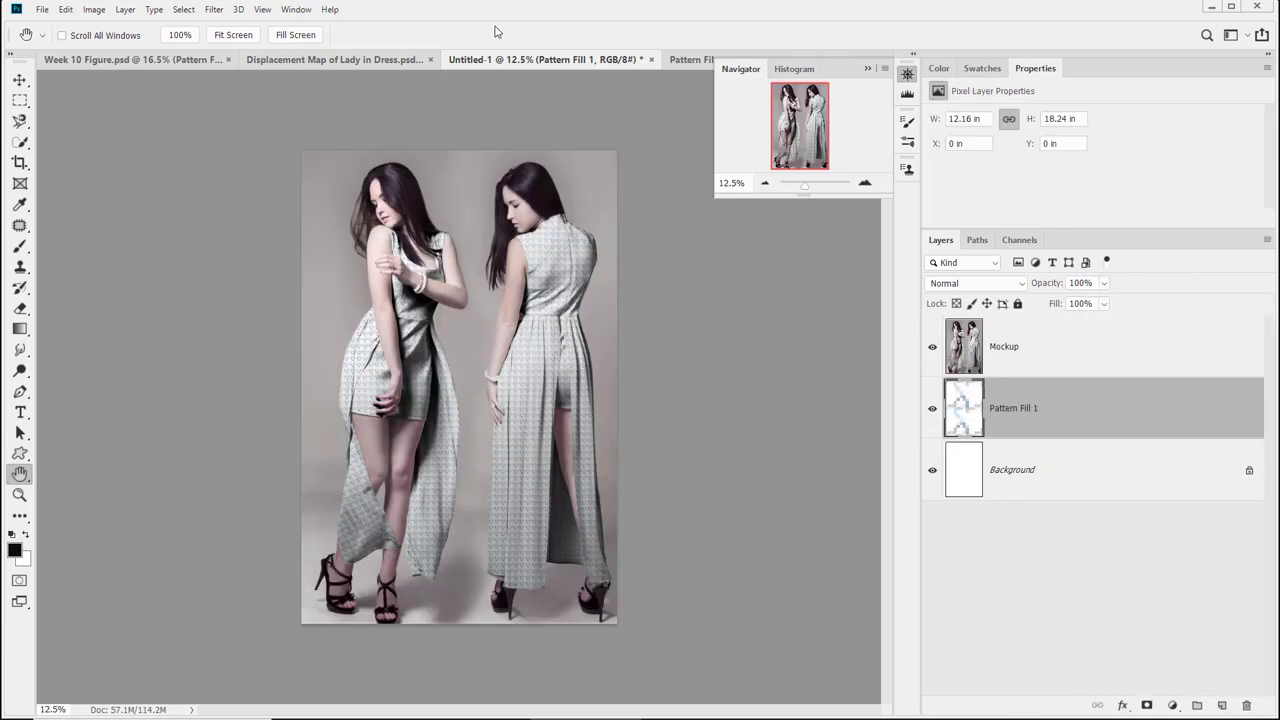
left_click(365, 60)
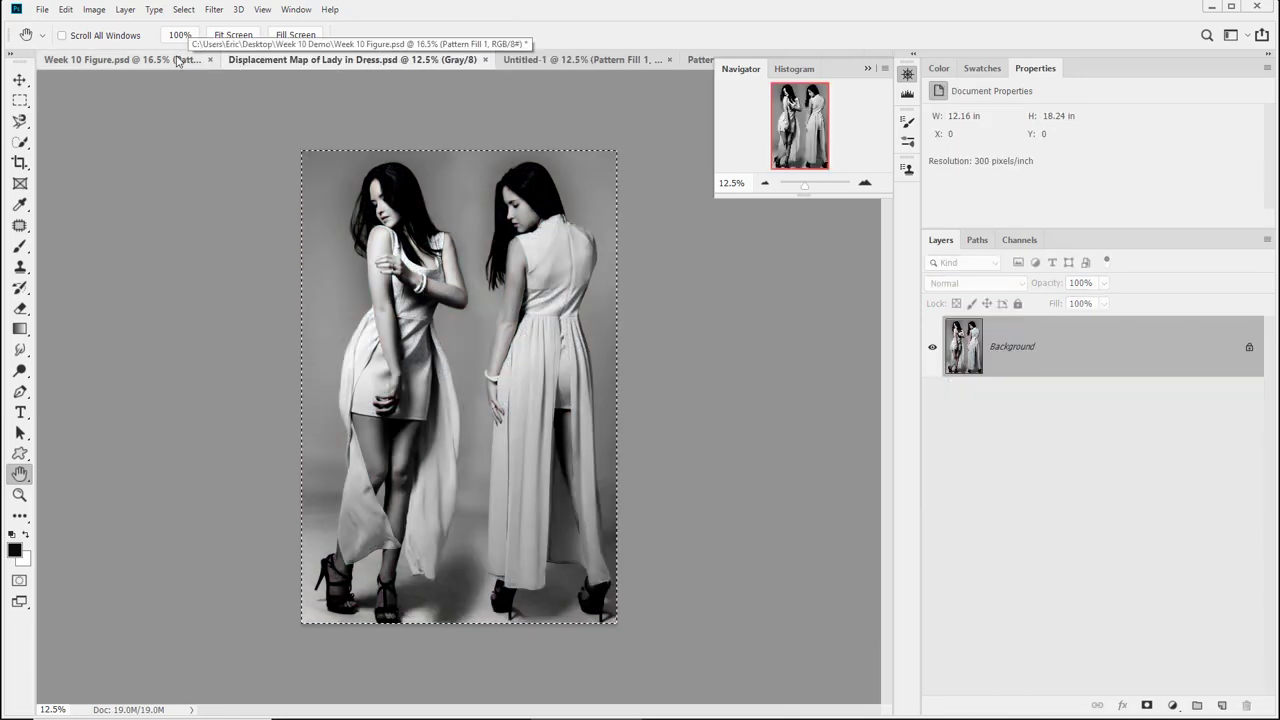
Copy the Original Photo layer into Untitled-1, hide Mockup, fit the photo to the canvas, and place it beneath the pattern
left_click(176, 60)
scroll(968, 503, "down", 3)
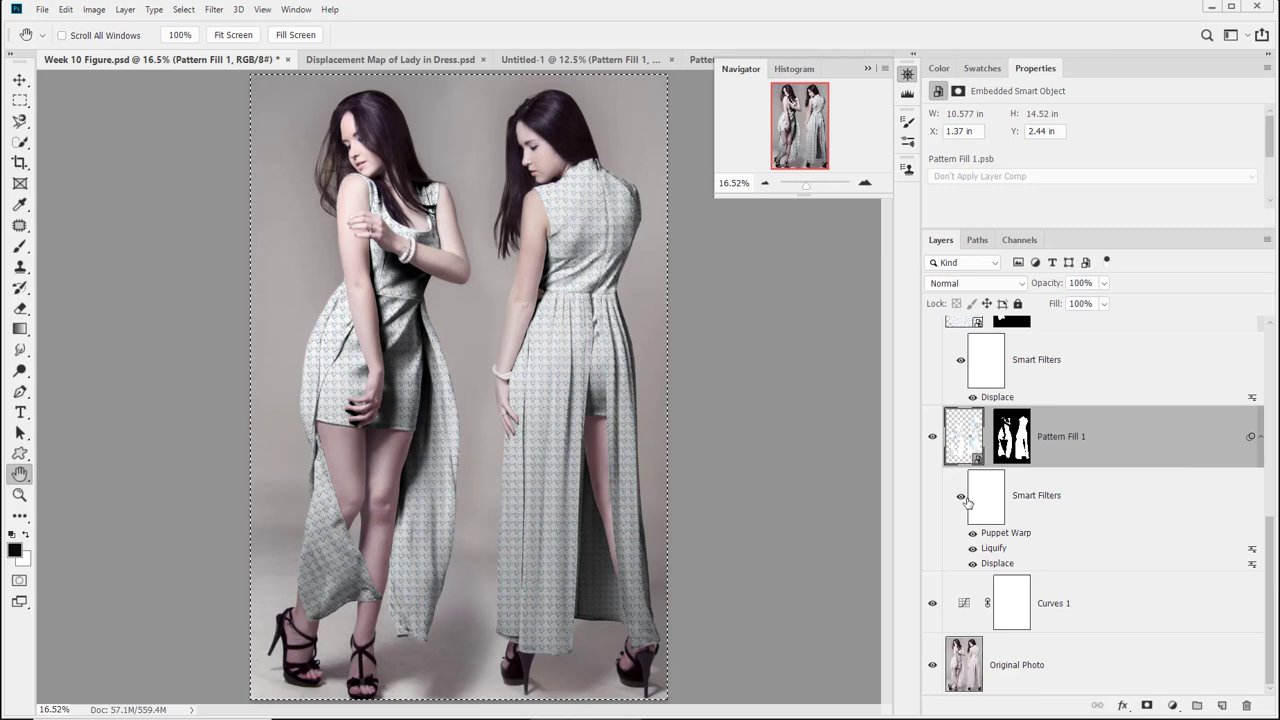
left_click_drag(964, 664, 643, 480)
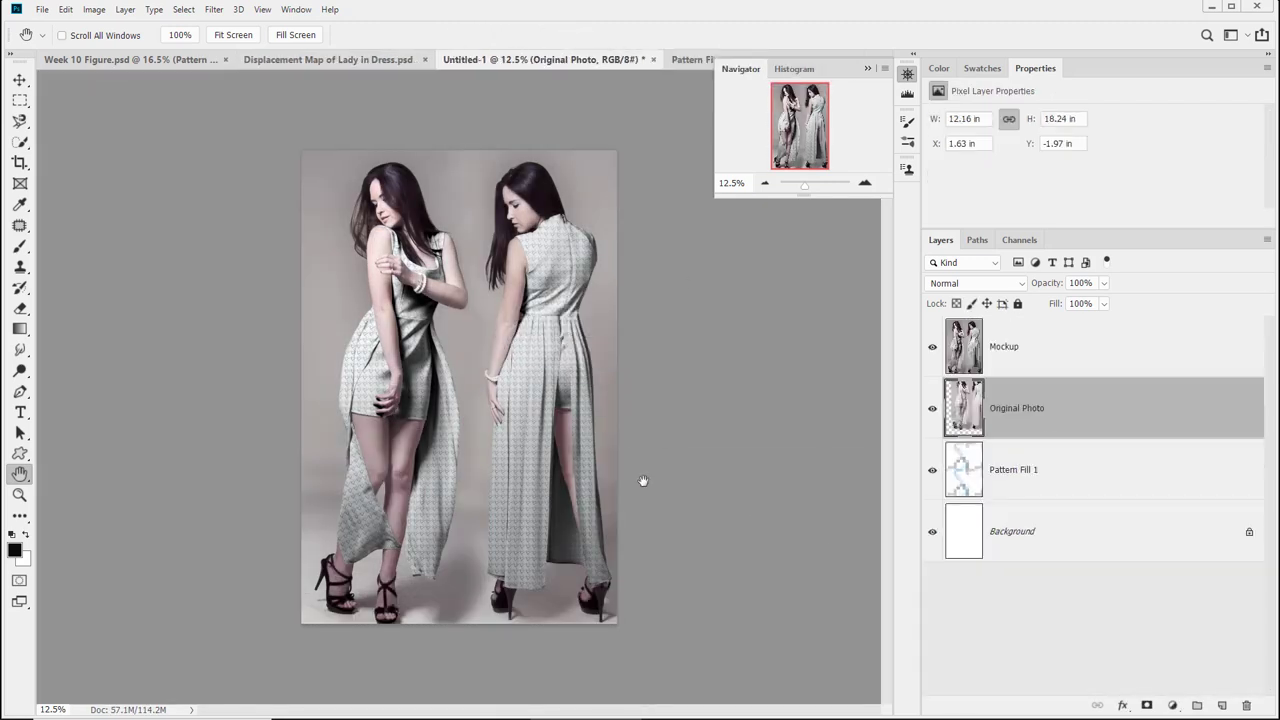
left_click(932, 346)
key("v")
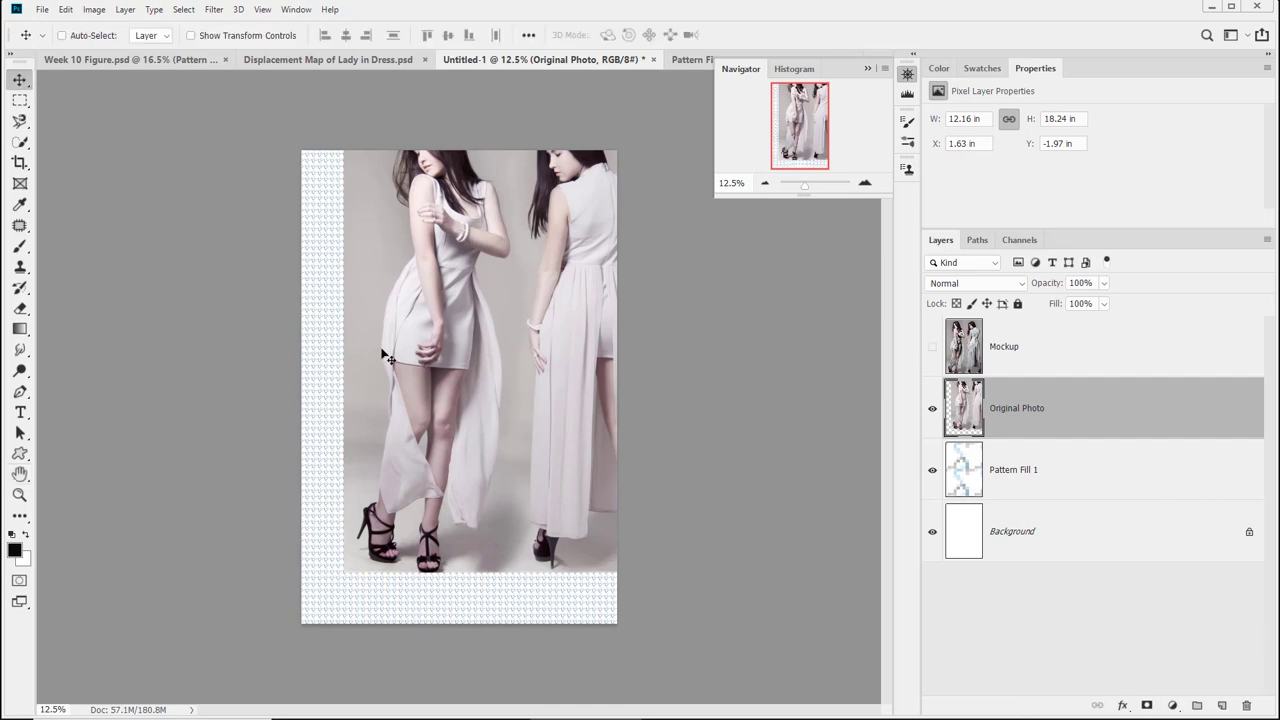
left_click_drag(390, 340, 338, 410)
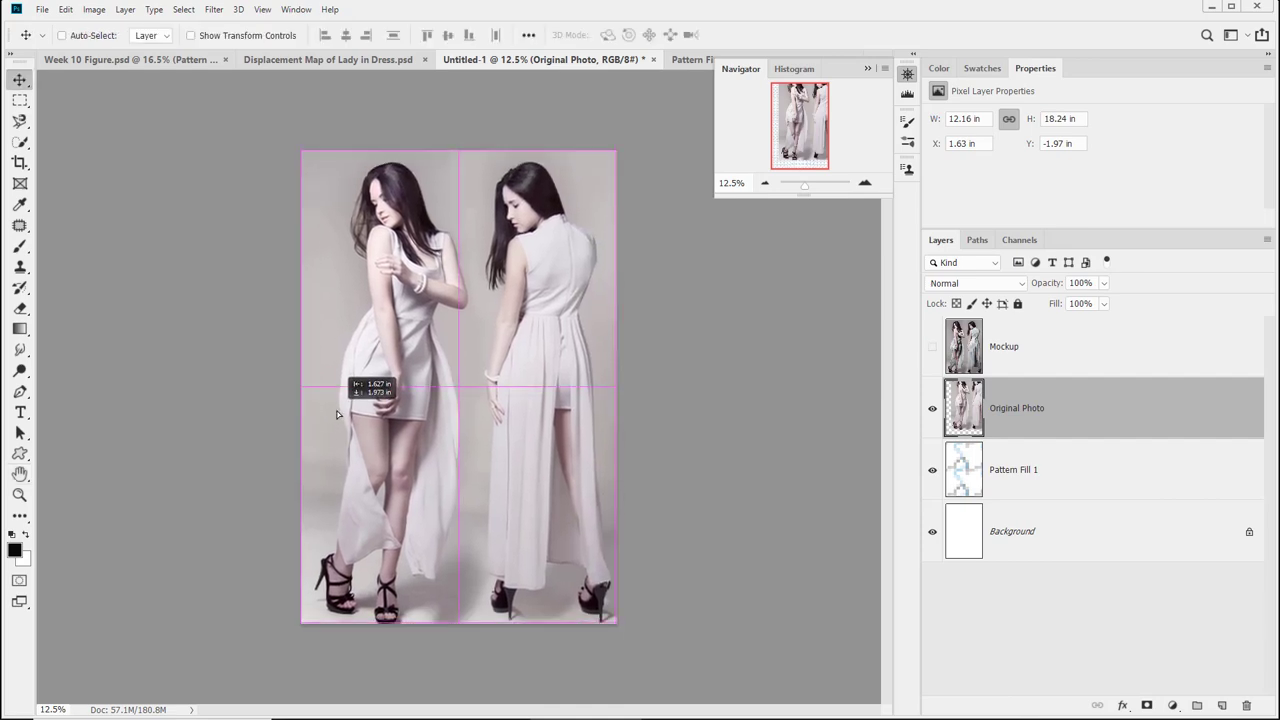
left_click_drag(1078, 409, 1246, 706)
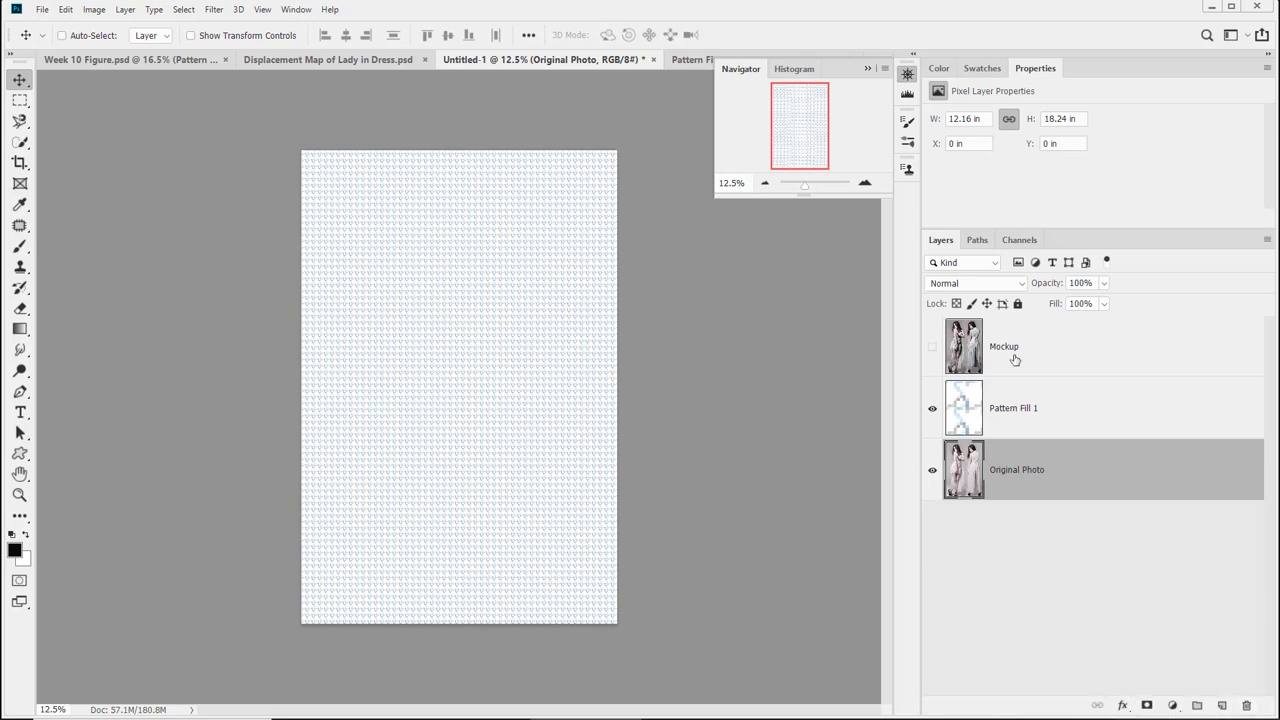
Rename the Pattern Fill 1 layer to 'Content' and deselect the layers
double_click(1012, 410)
type("Co")
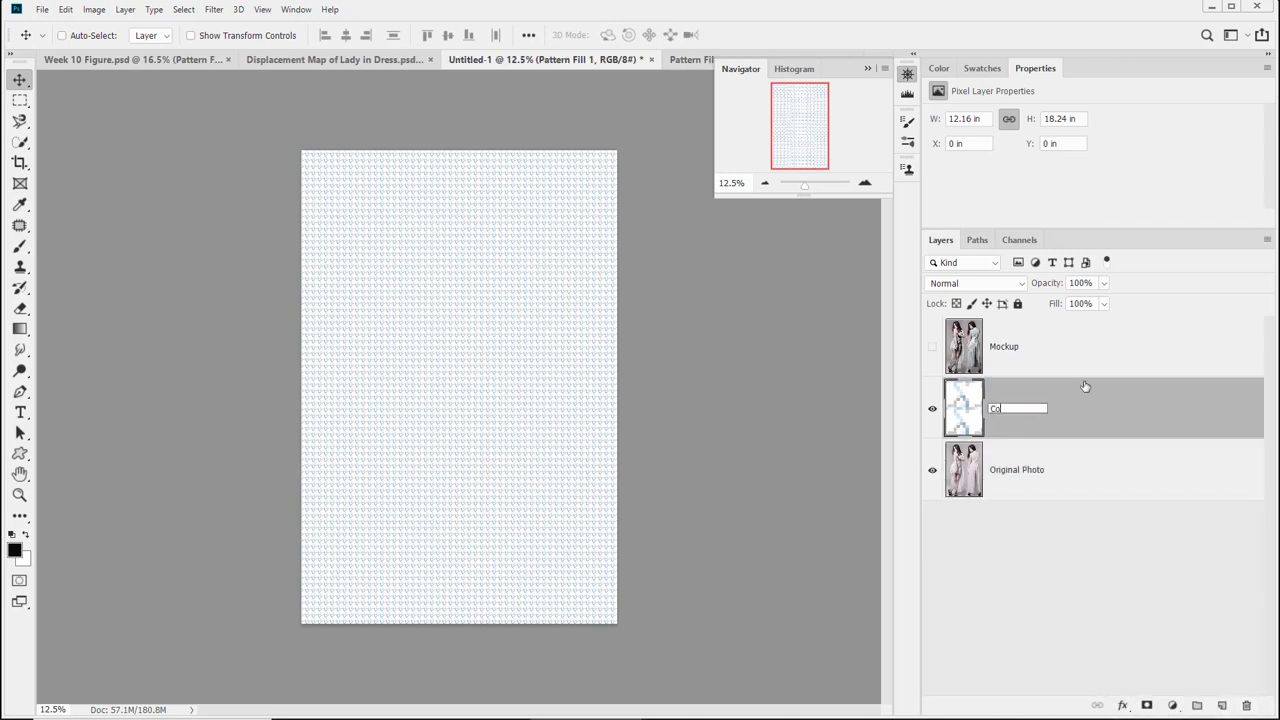
type("ntent")
key("Return")
double_click(1010, 478)
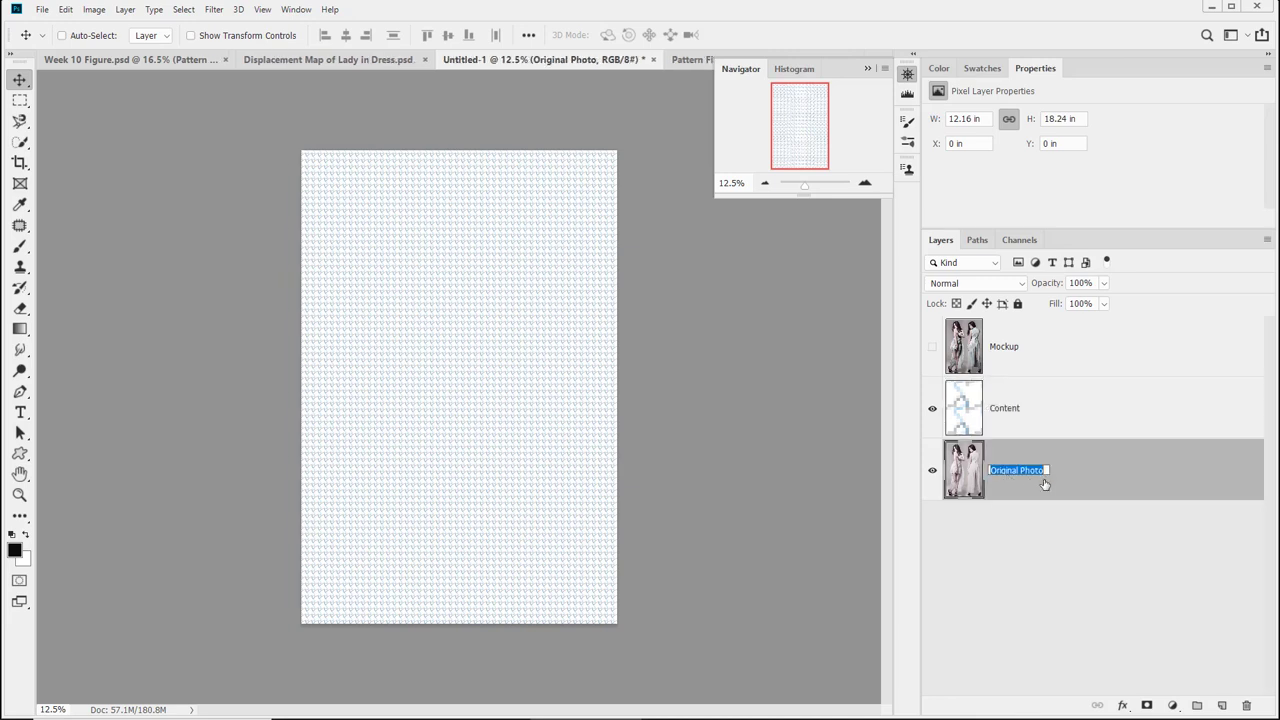
left_click(1068, 589)
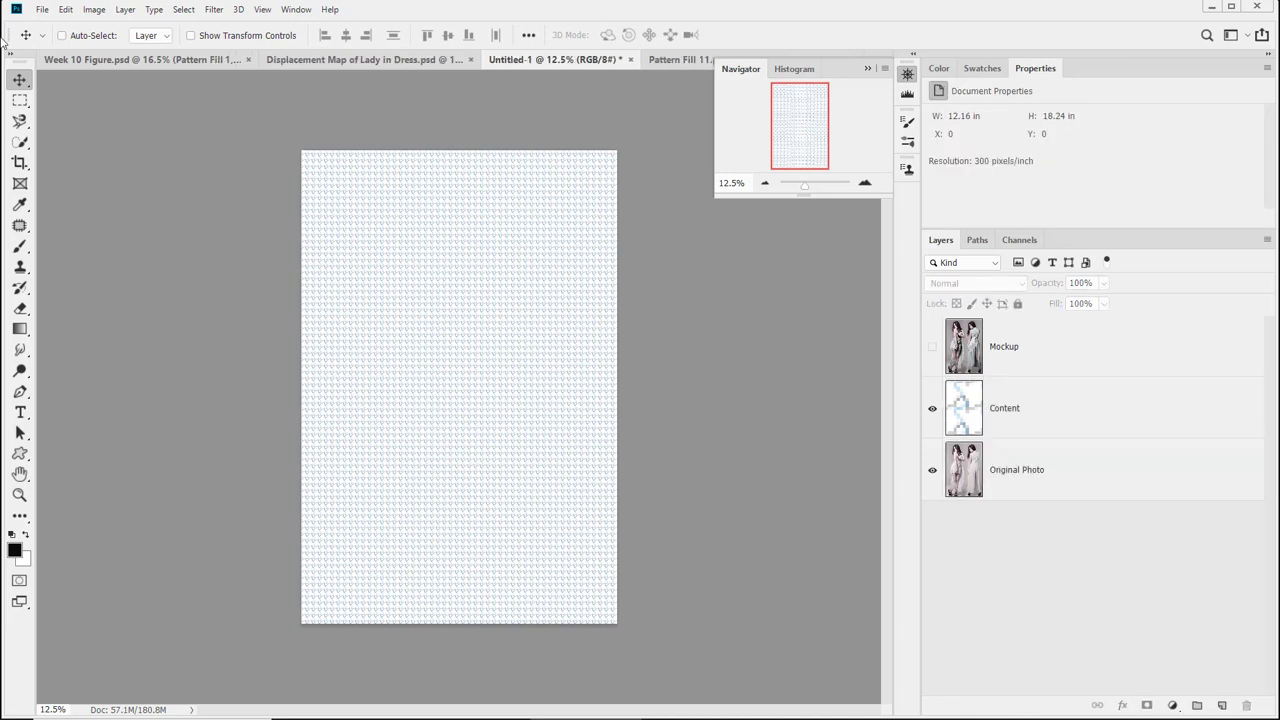
Toggle the Mockup and Content layers' visibility to compare the pattern against the original photo
left_click(933, 349)
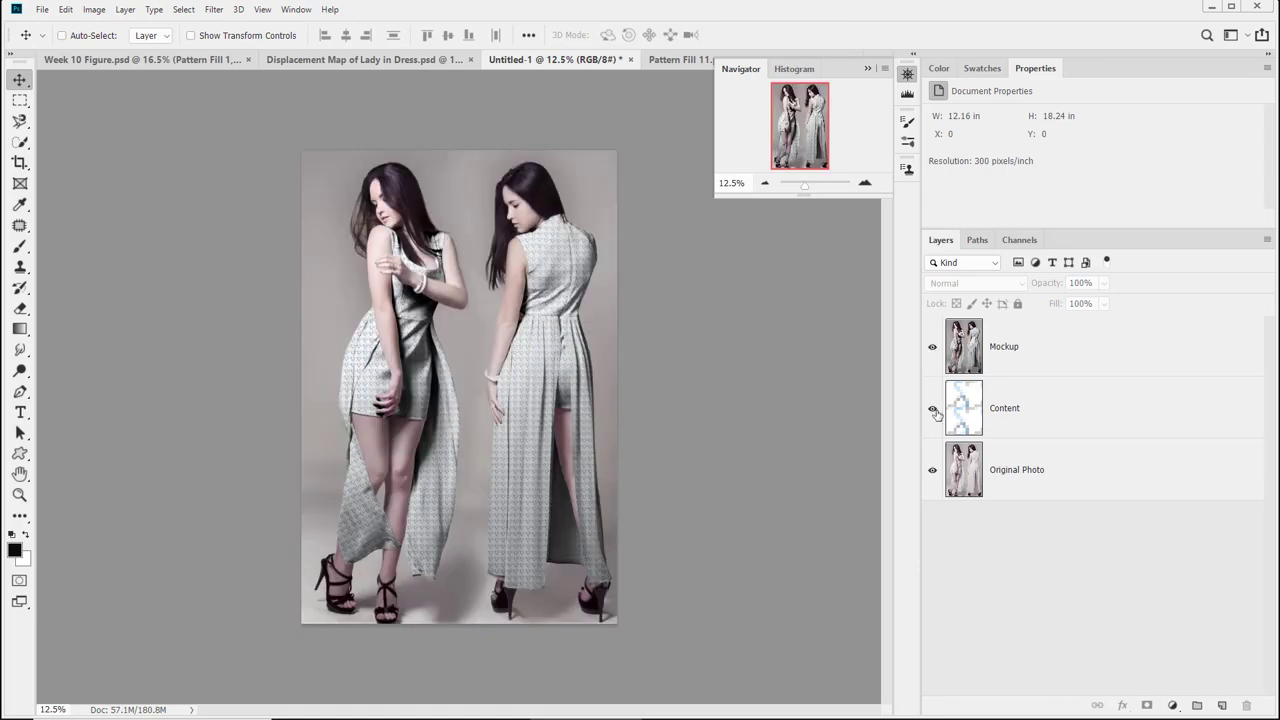
left_click(933, 346)
left_click(934, 410)
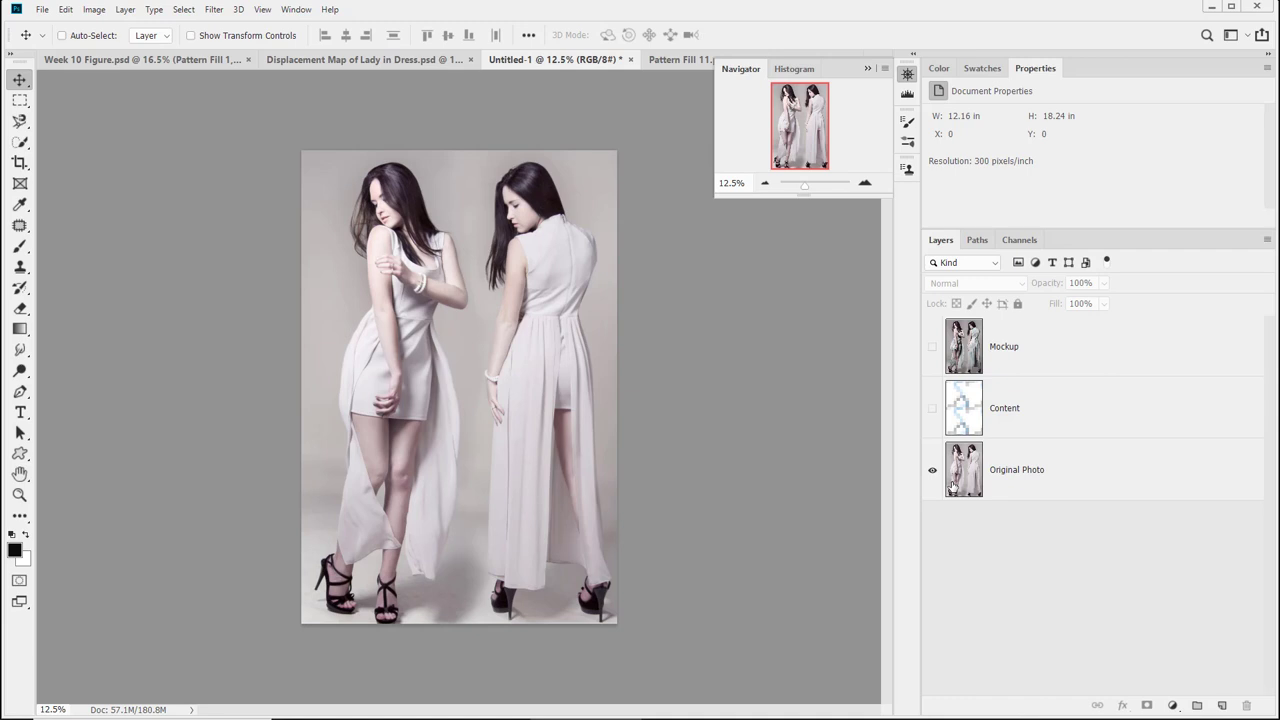
left_click(933, 348)
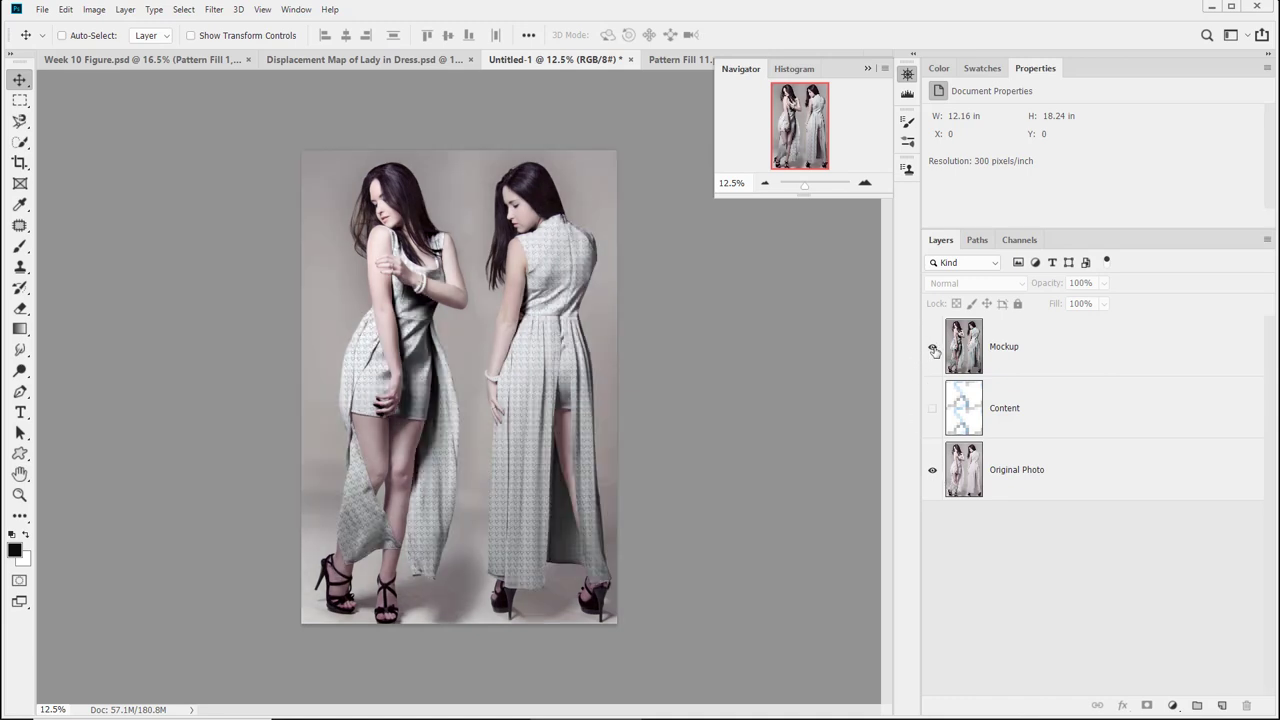
left_click(934, 349)
left_click(941, 347)
left_click(932, 350)
left_click(932, 350)
Solo the Content layer, restore all three layers, and finish with Mockup visible
left_click(932, 408, "alt")
left_click(933, 406, "alt")
left_click(932, 347)
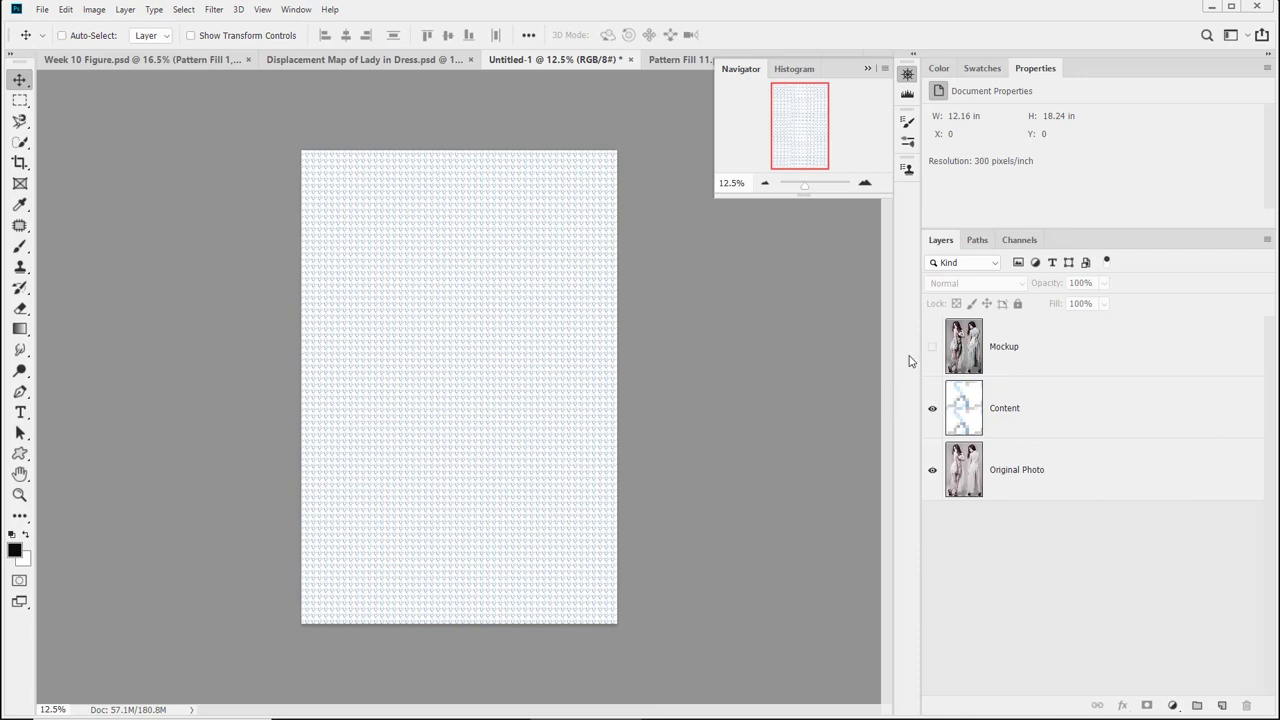
double_click(932, 347)
left_click(932, 348)
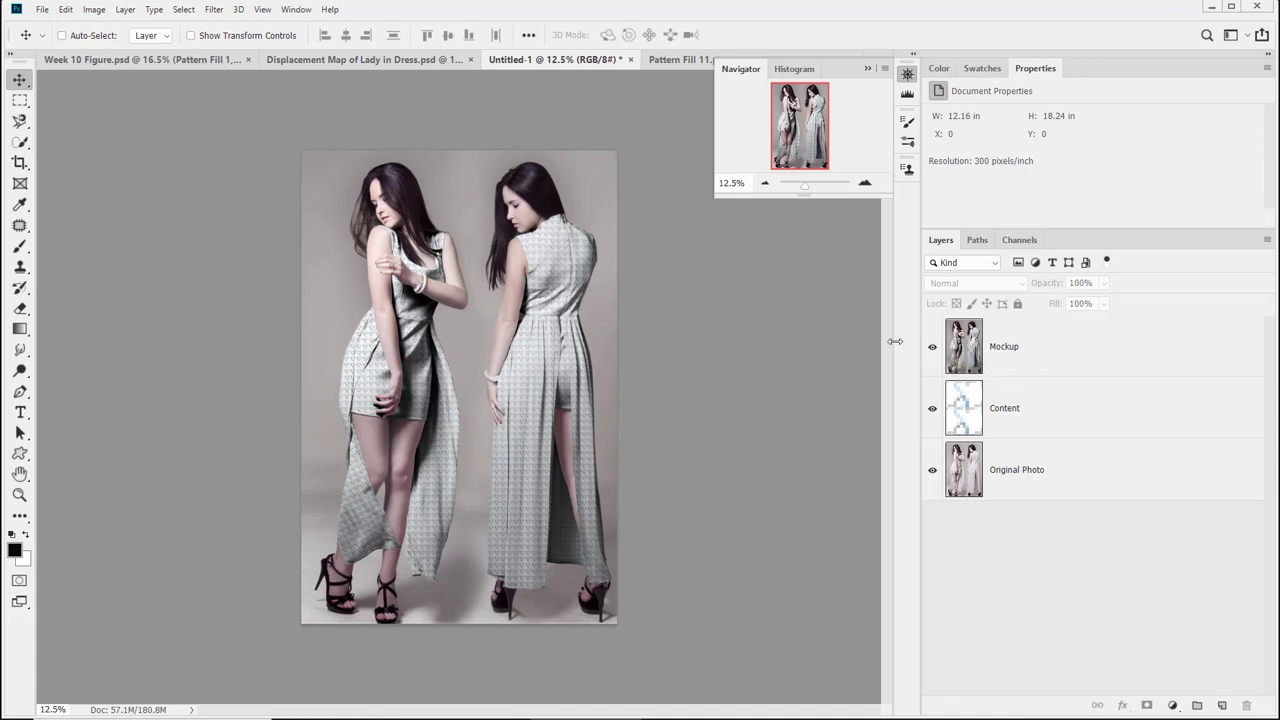
left_click(931, 347)
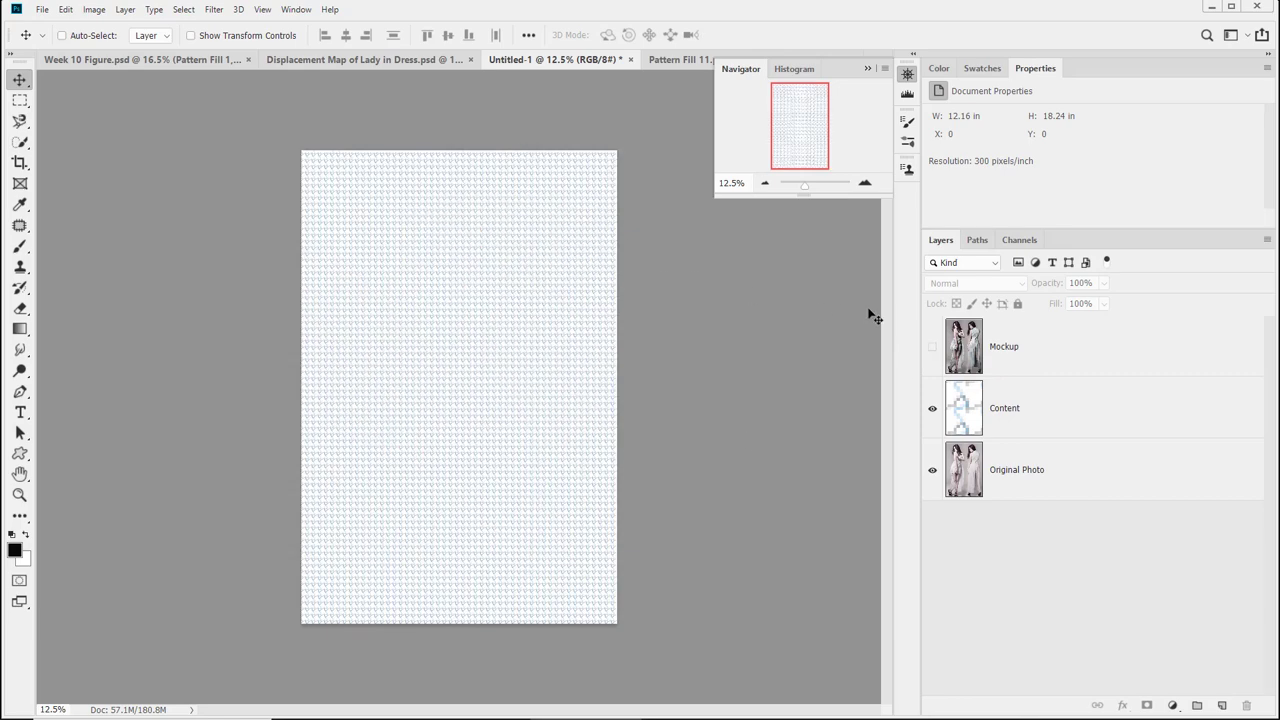
left_click(930, 346)
left_click(930, 346)
left_click(932, 346)
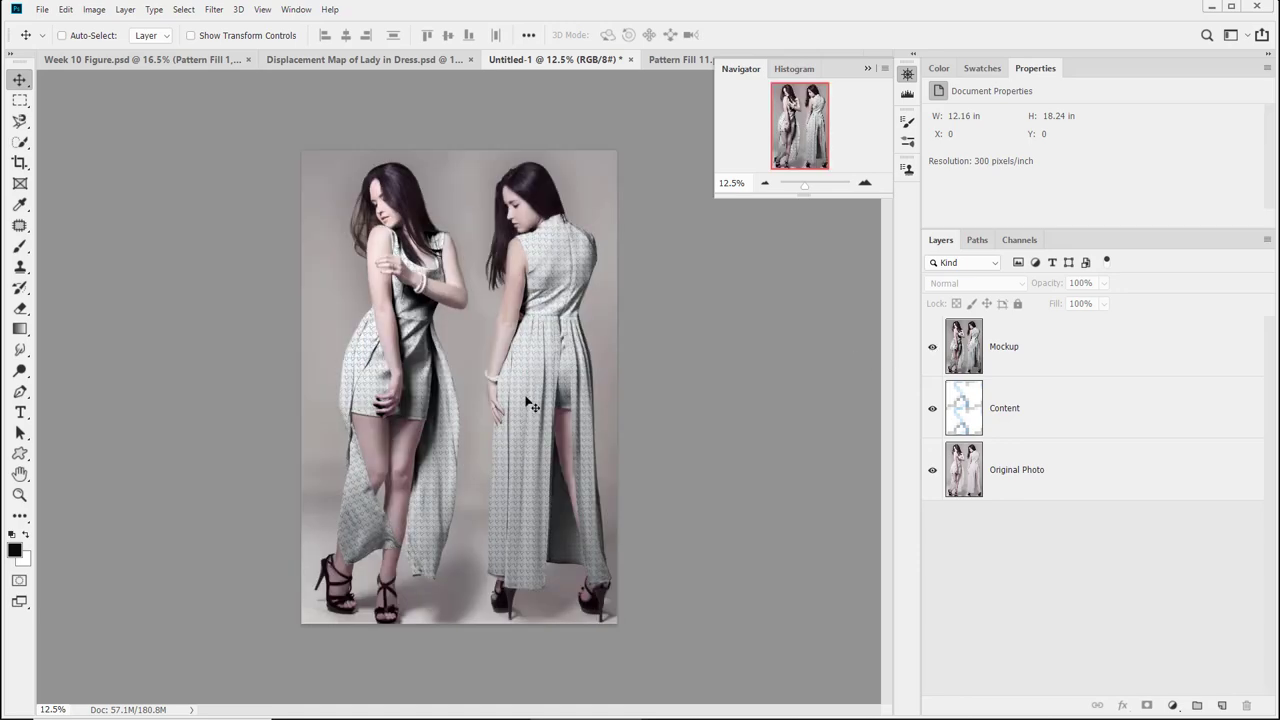
Save the document as a layered Photoshop PSD named 10-lastname-firstname-01
key("ctrl+s")
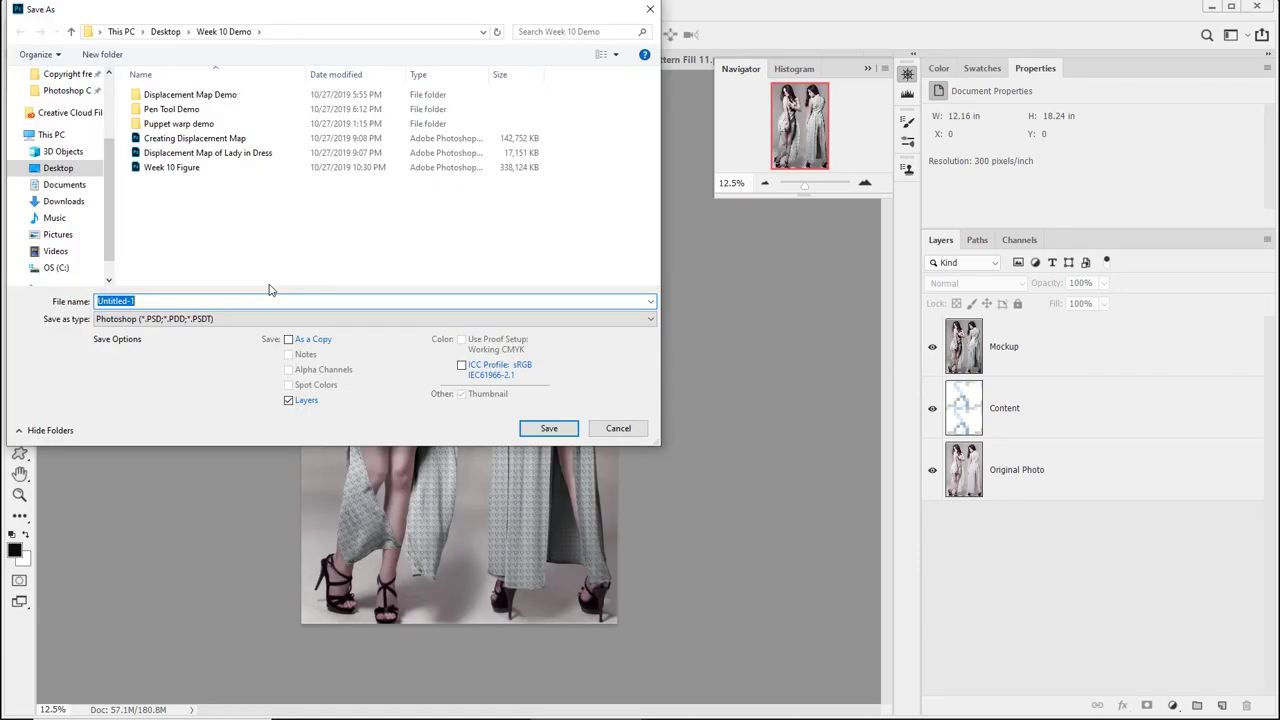
type("10-Greenberg-Eric-01")
key("Return")
key("Return")
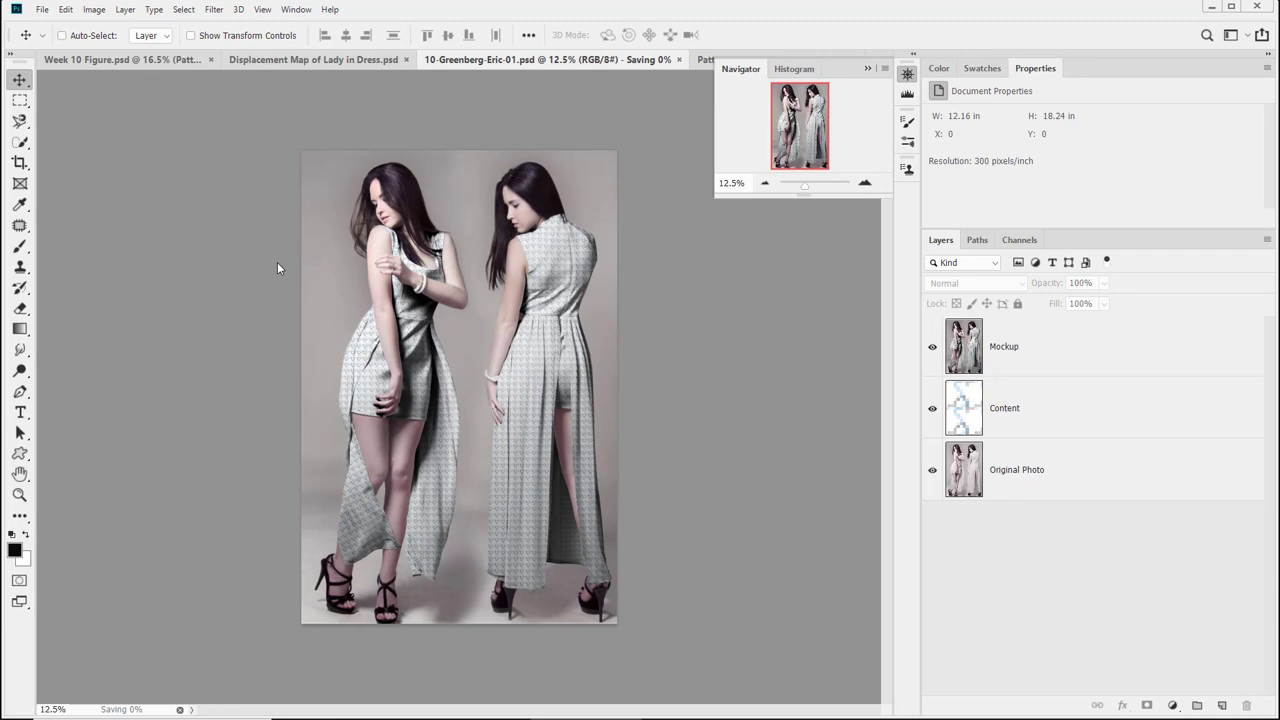
left_click(88, 10)
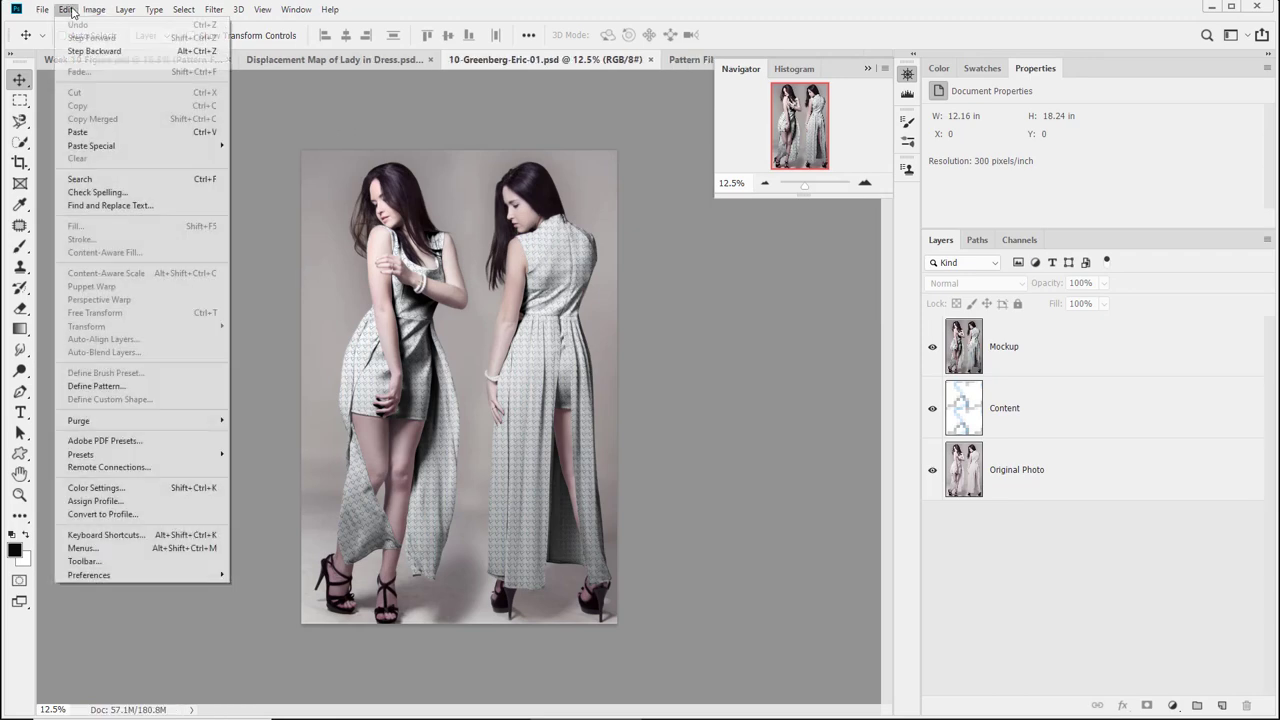
left_click(120, 113)
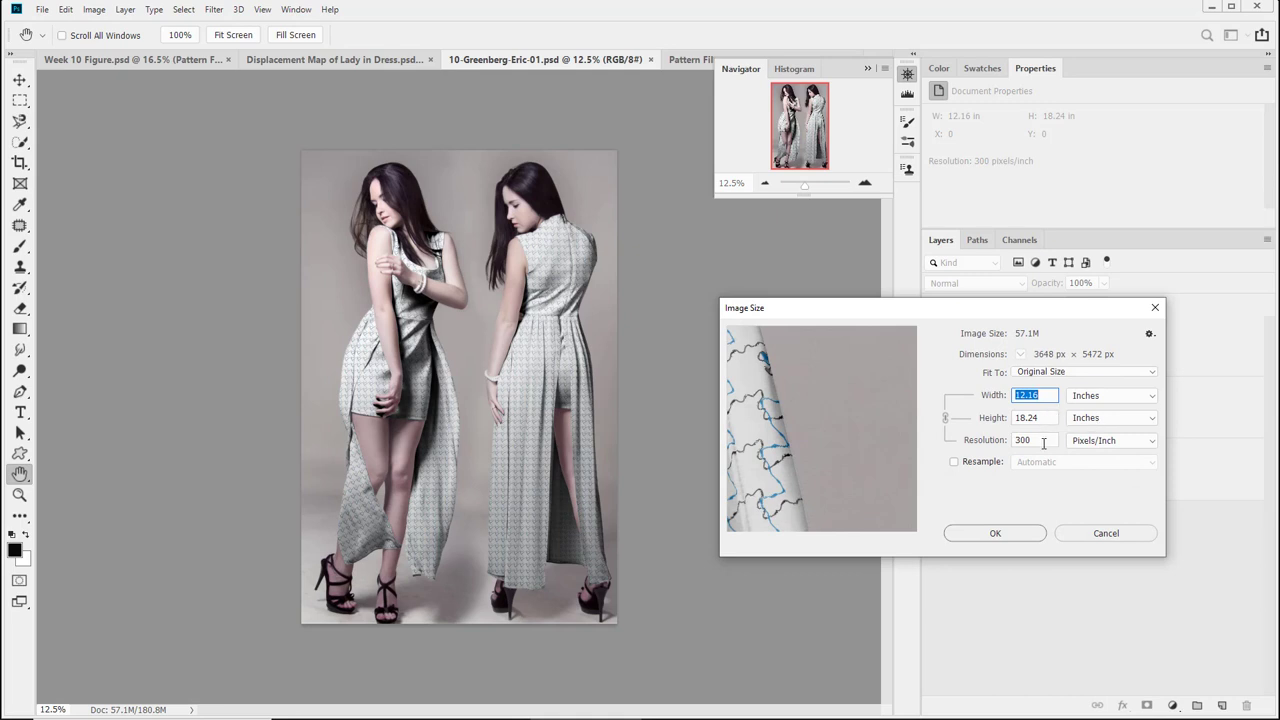
left_click(1076, 540)
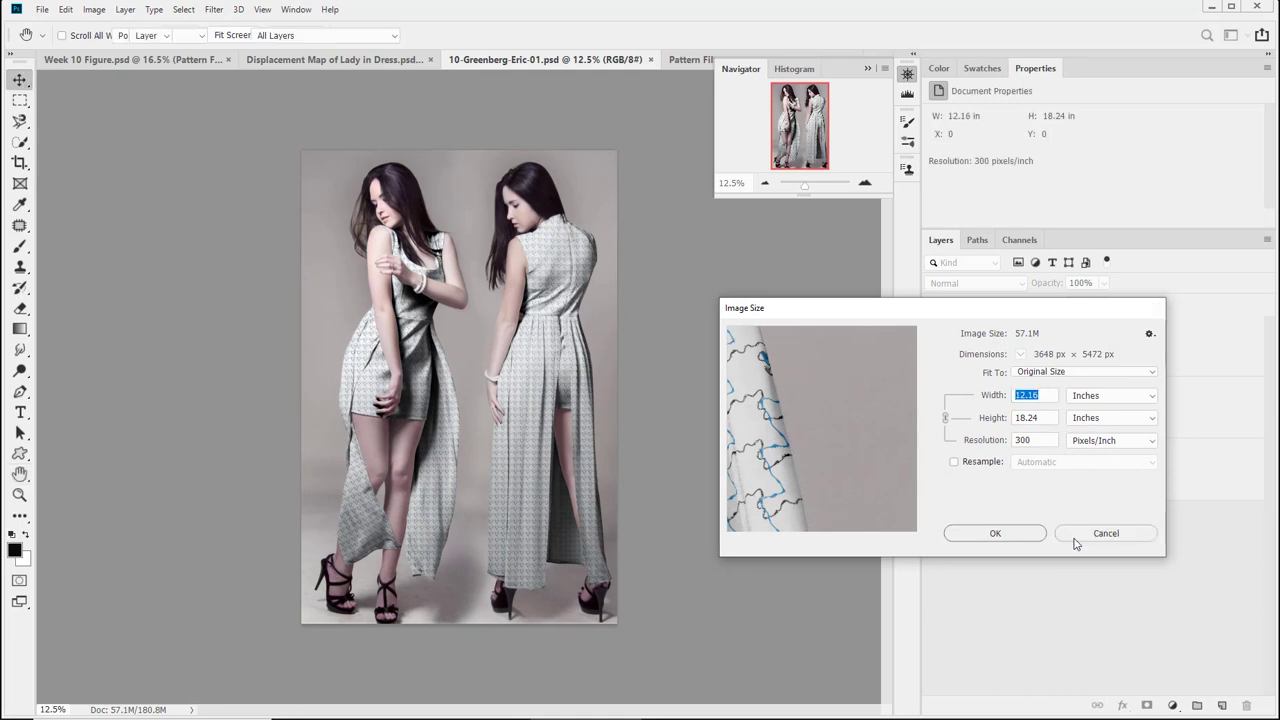
left_click(331, 718)
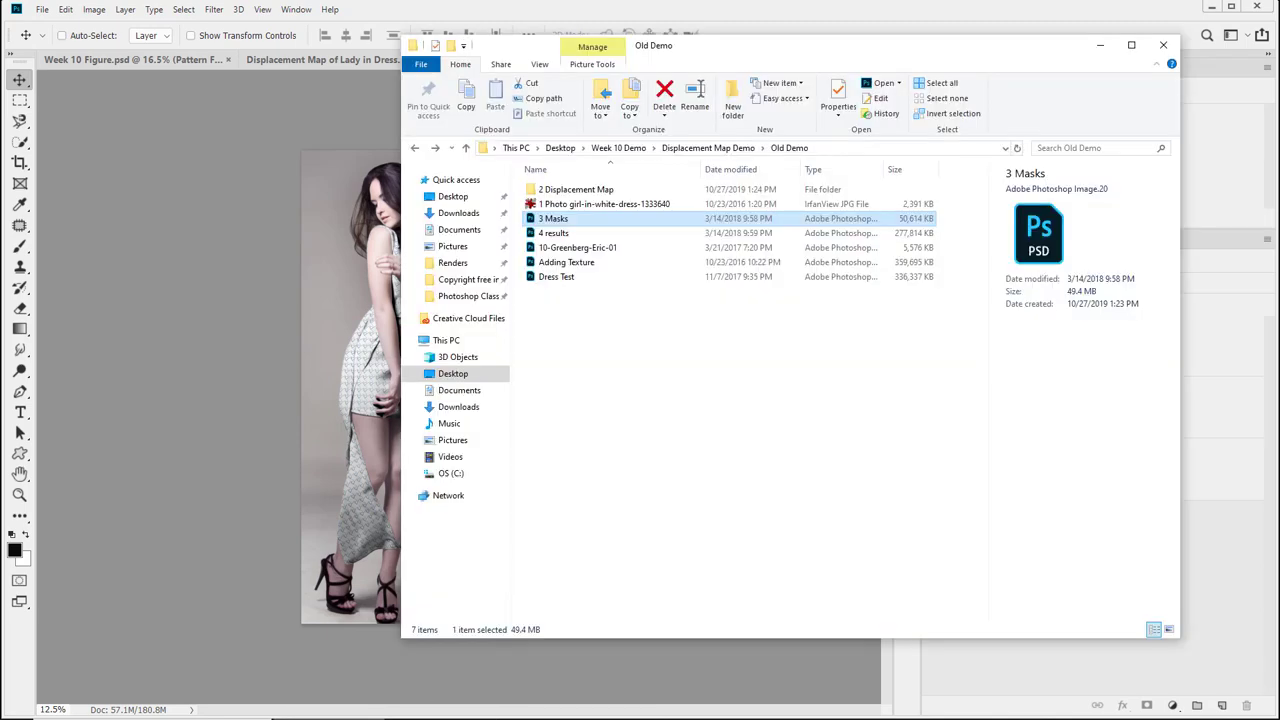
left_click(331, 718)
left_click(331, 718)
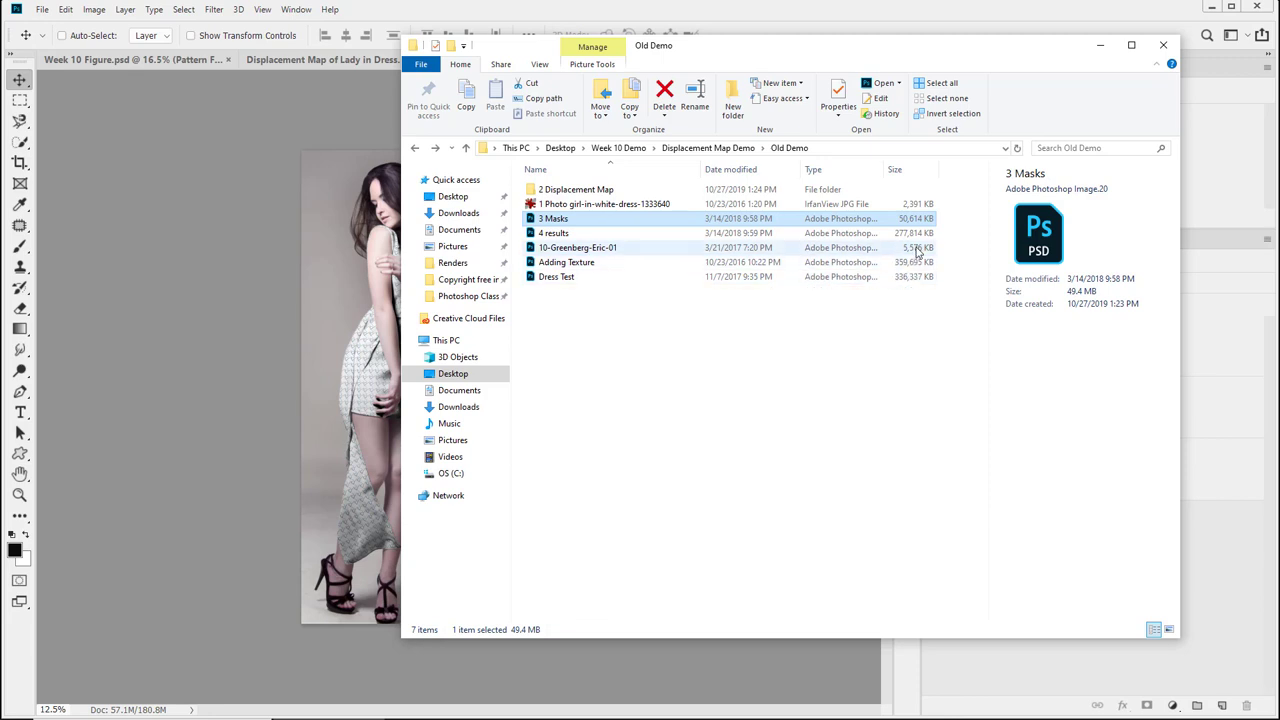
left_click(730, 468)
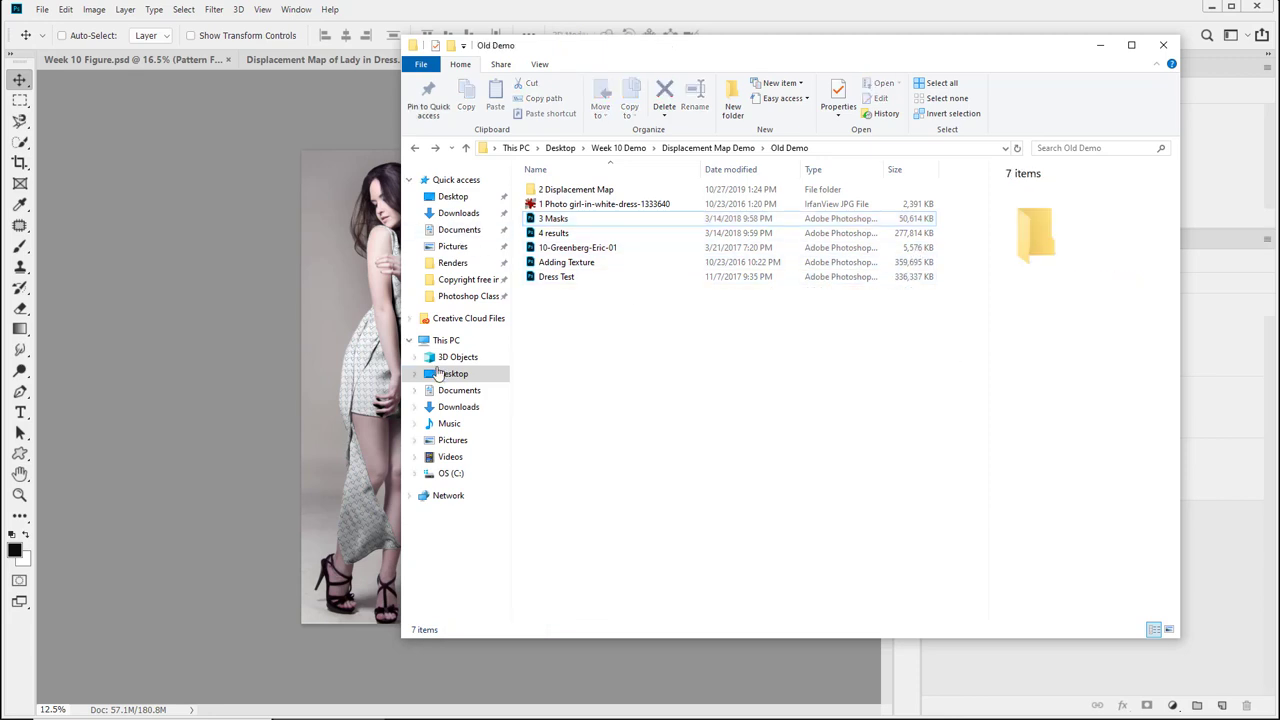
left_click(129, 207)
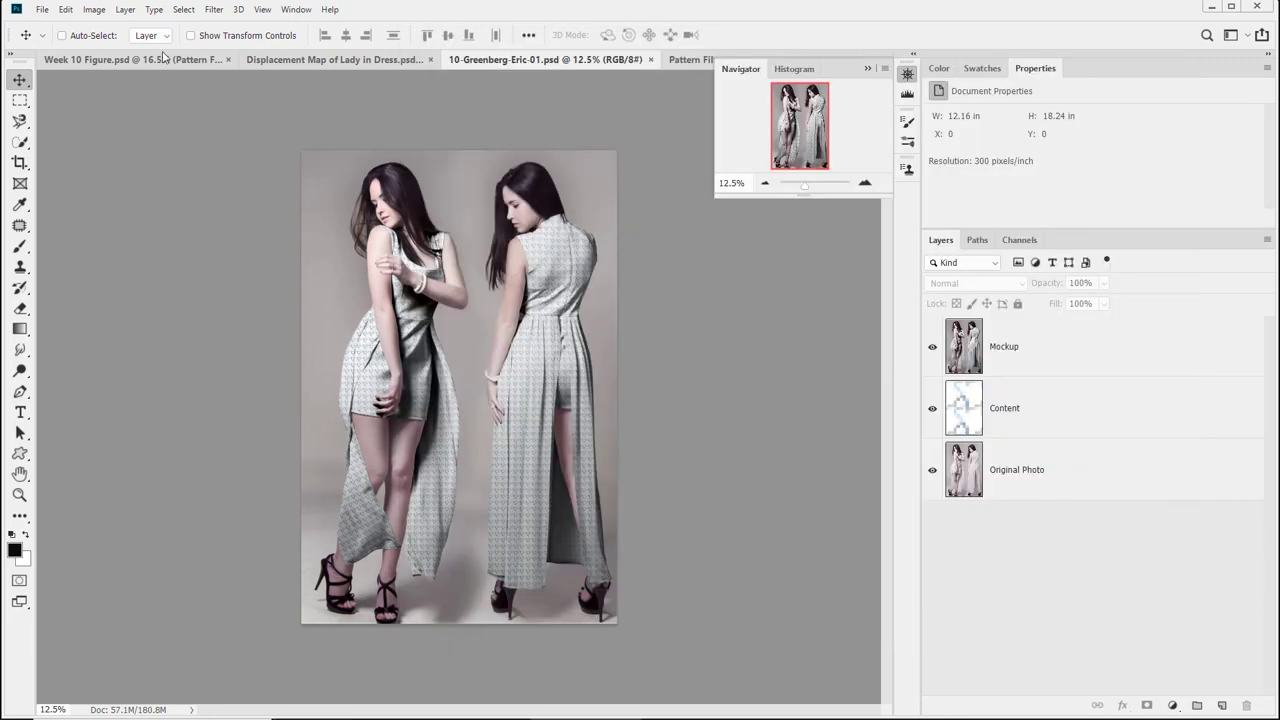
left_click(97, 11)
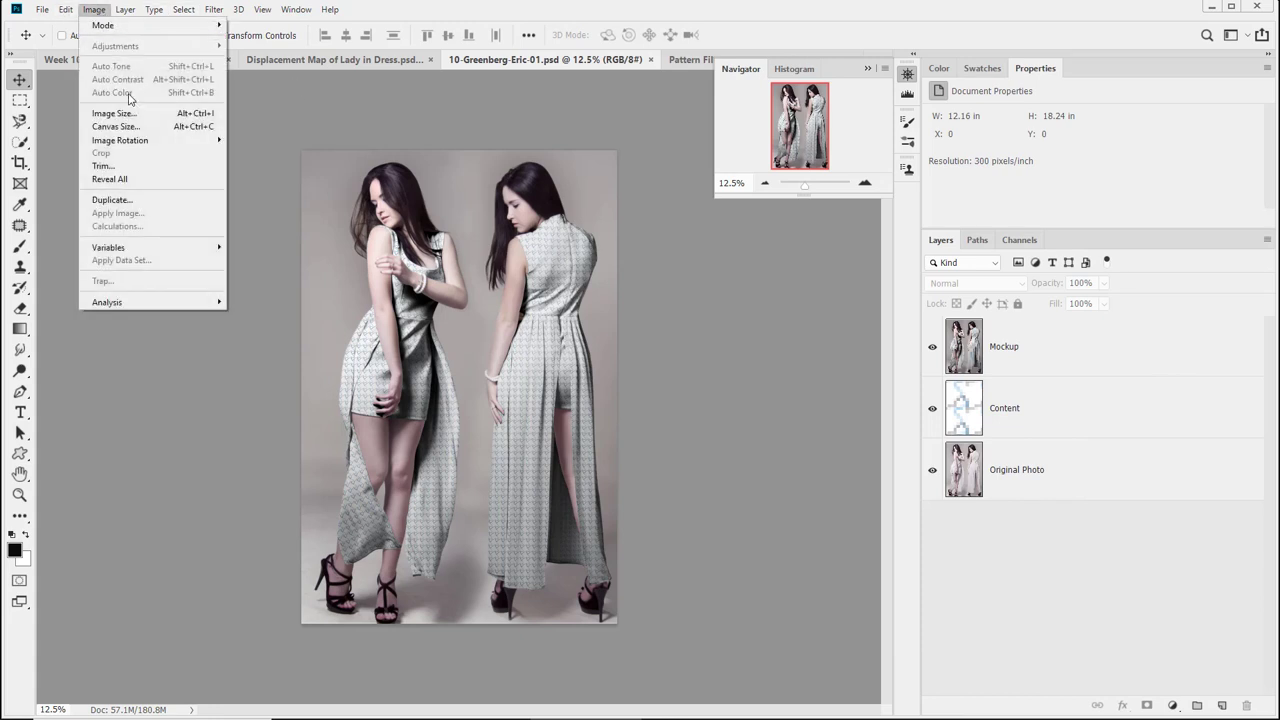
left_click(137, 116)
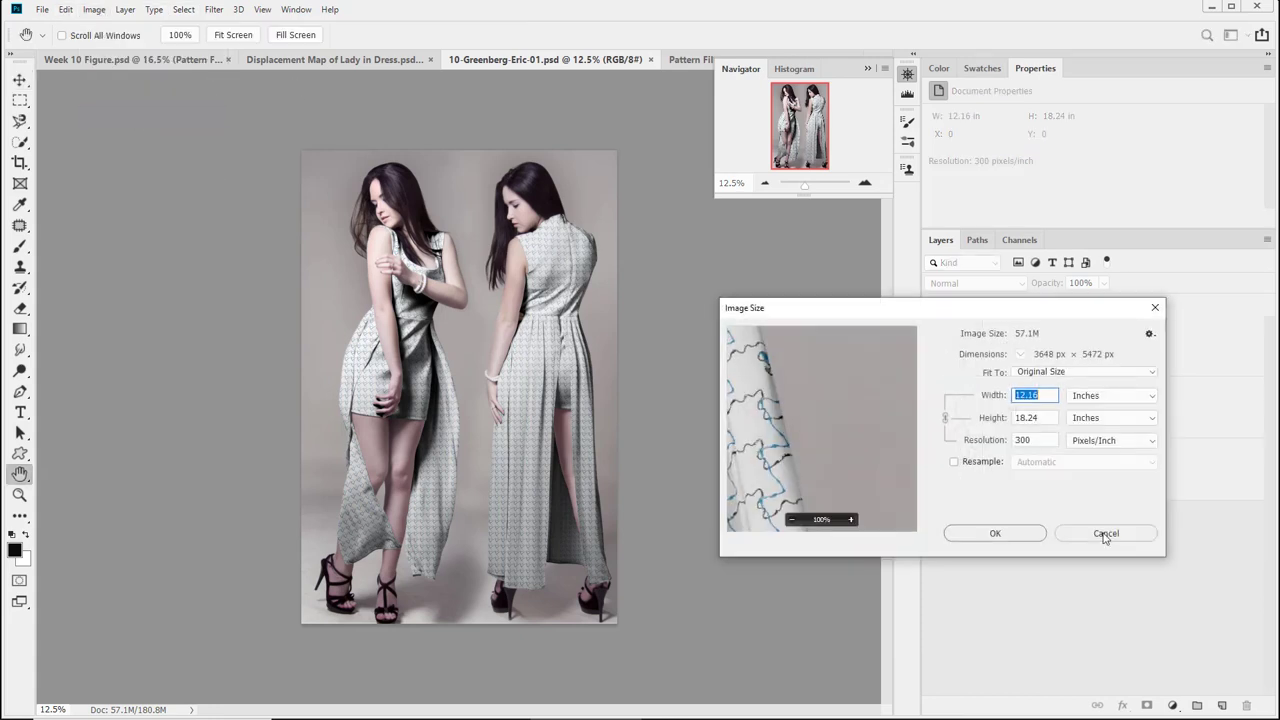
left_click(954, 462)
left_click(995, 446)
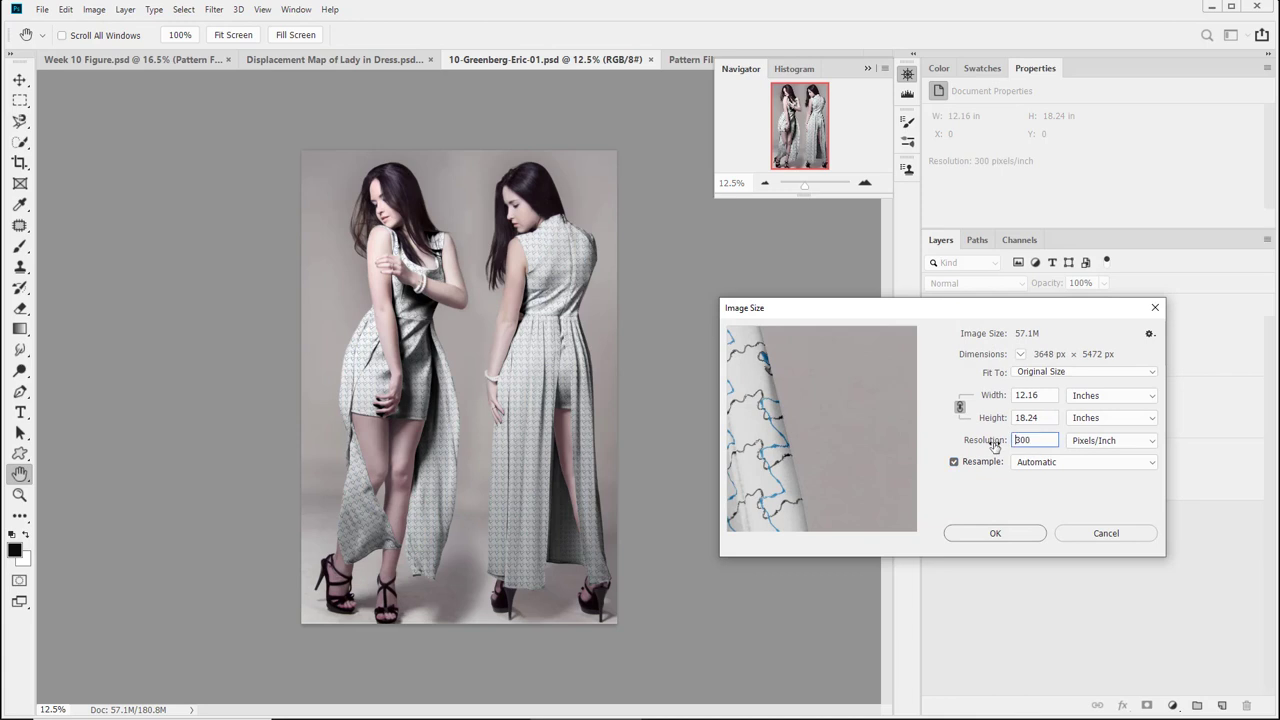
left_click(1050, 417)
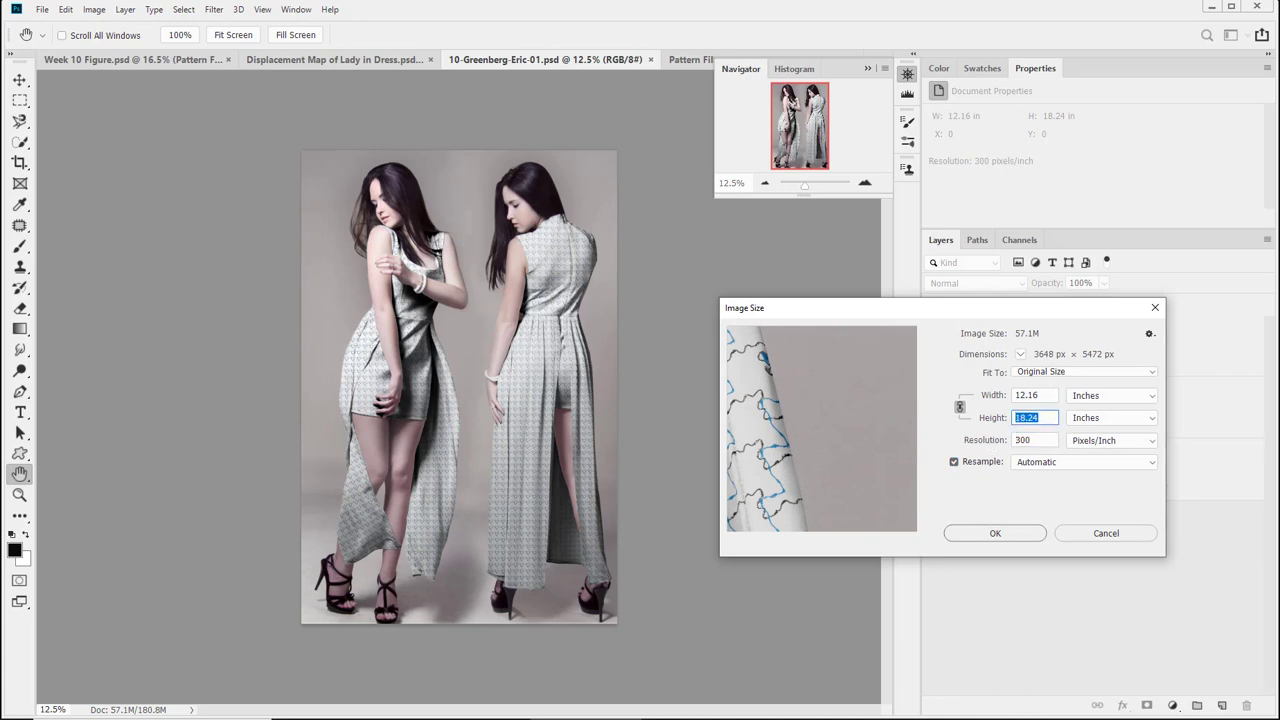
type("10")
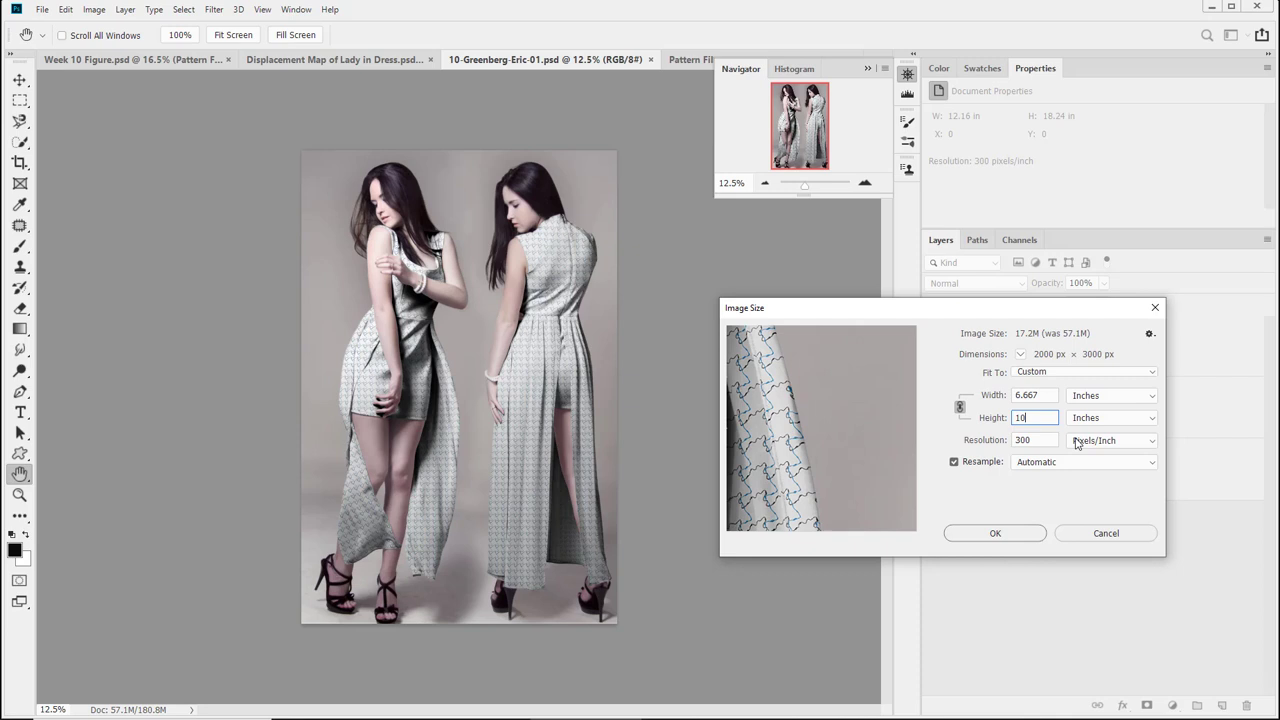
left_click(1090, 532)
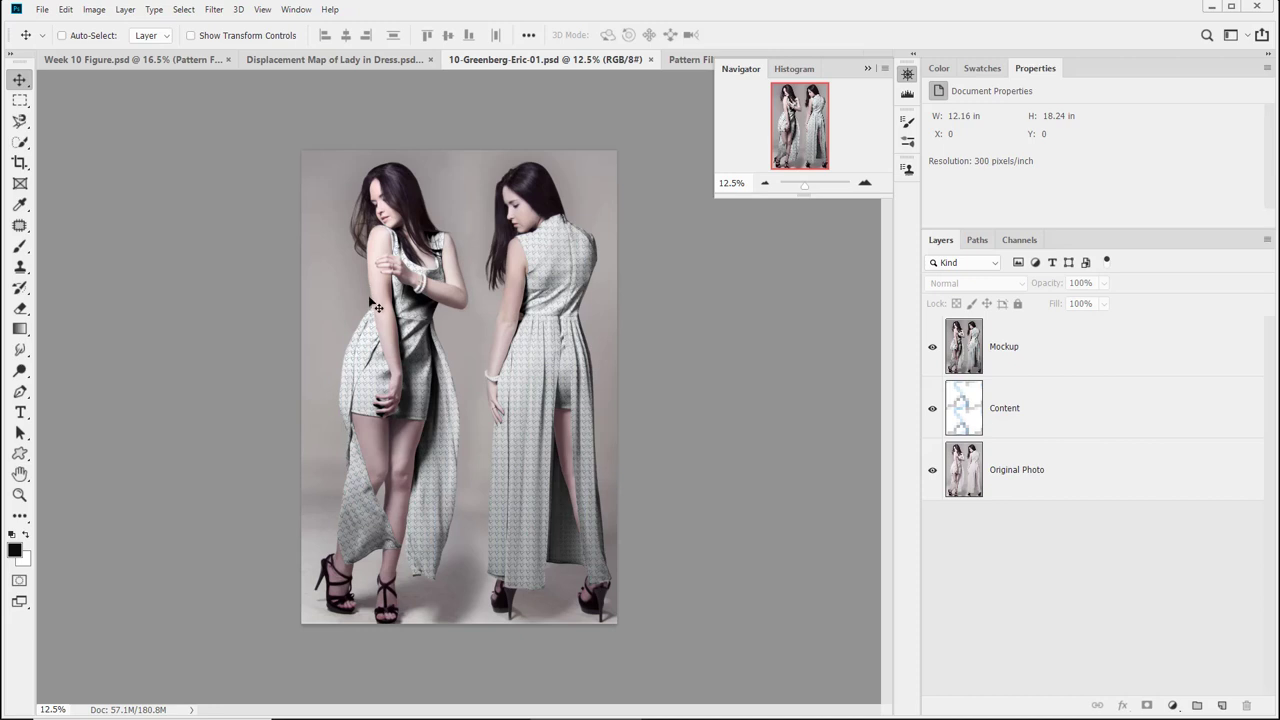
left_click(20, 495)
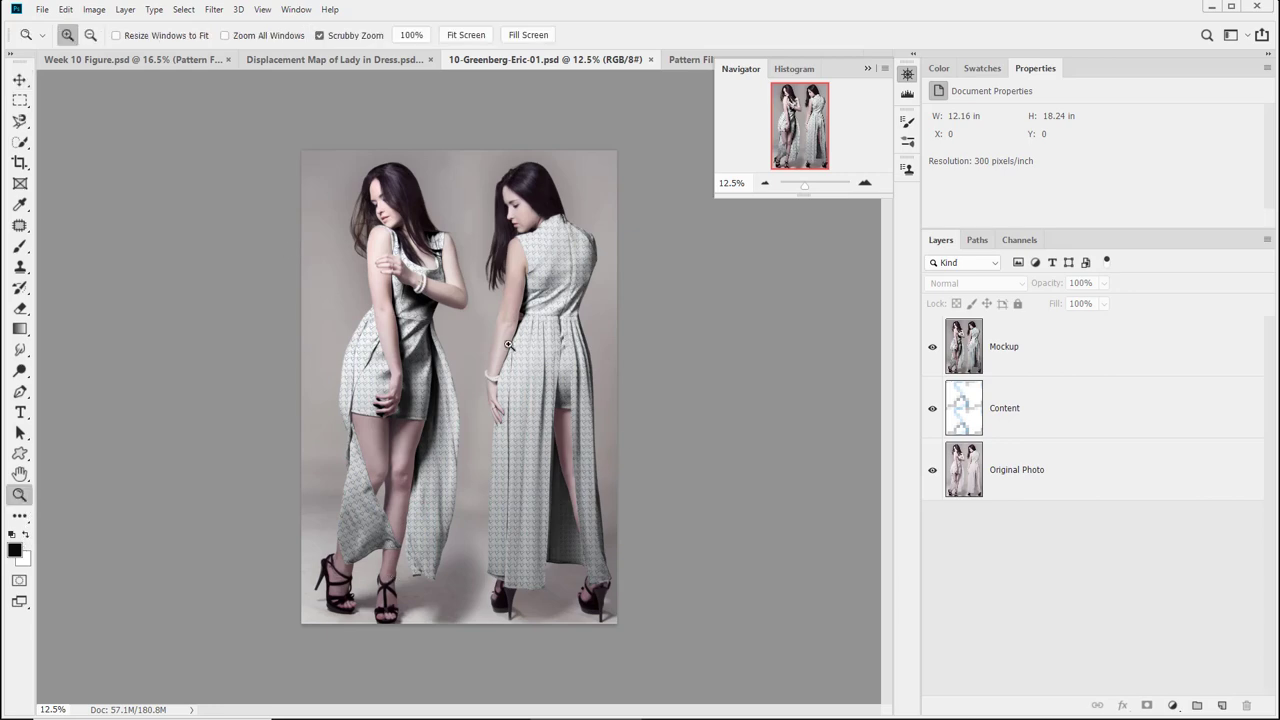
left_click_drag(355, 219, 206, 537)
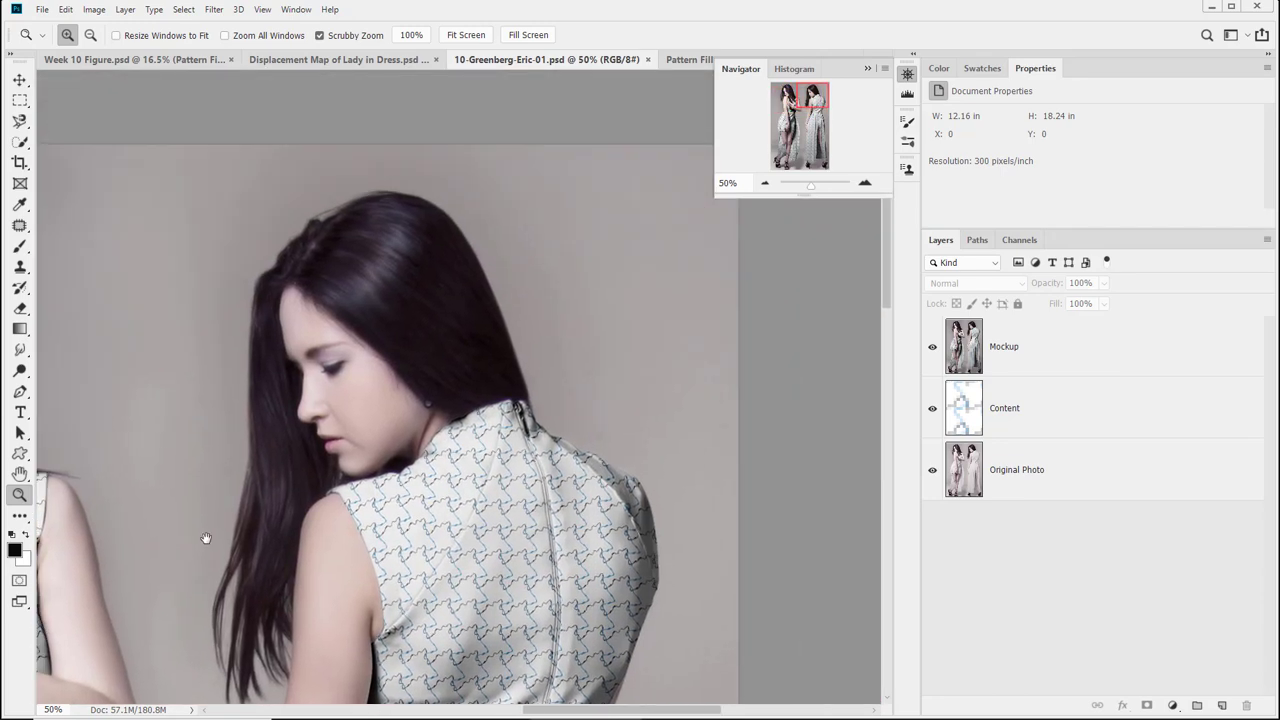
left_click_drag(583, 546, 562, 477)
left_click_drag(617, 543, 396, 534)
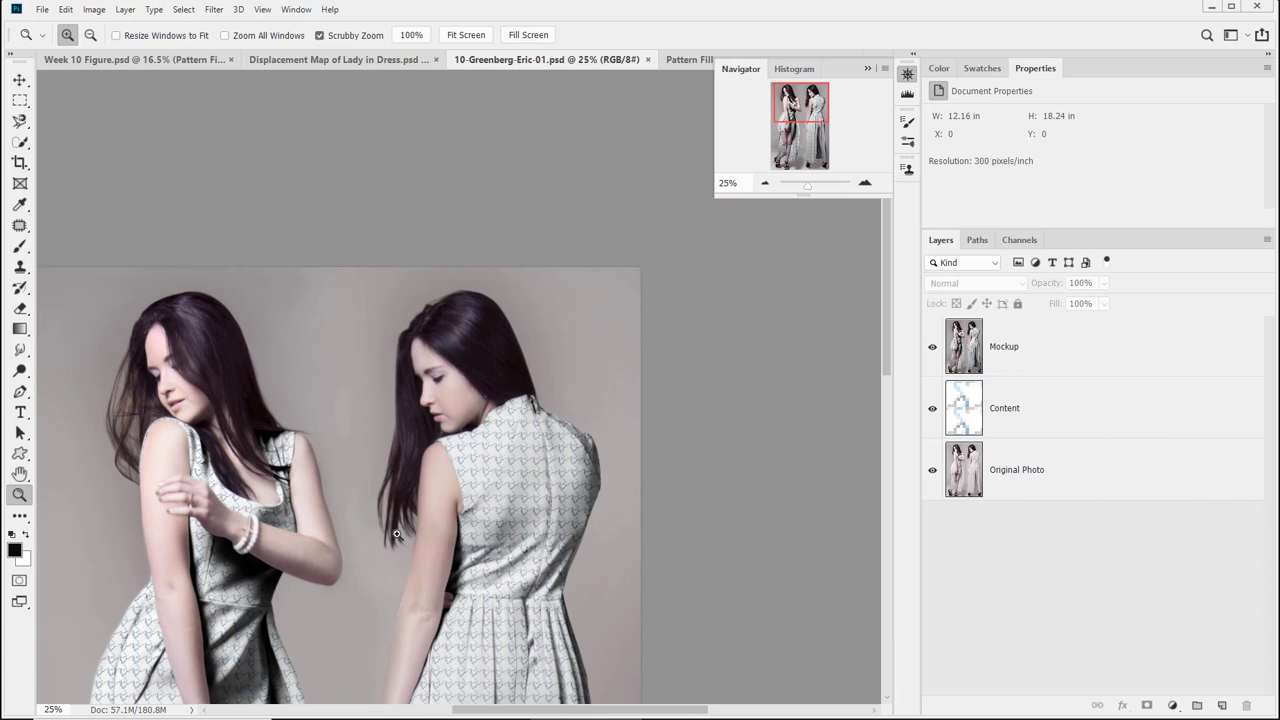
scroll(371, 437, "down", 4)
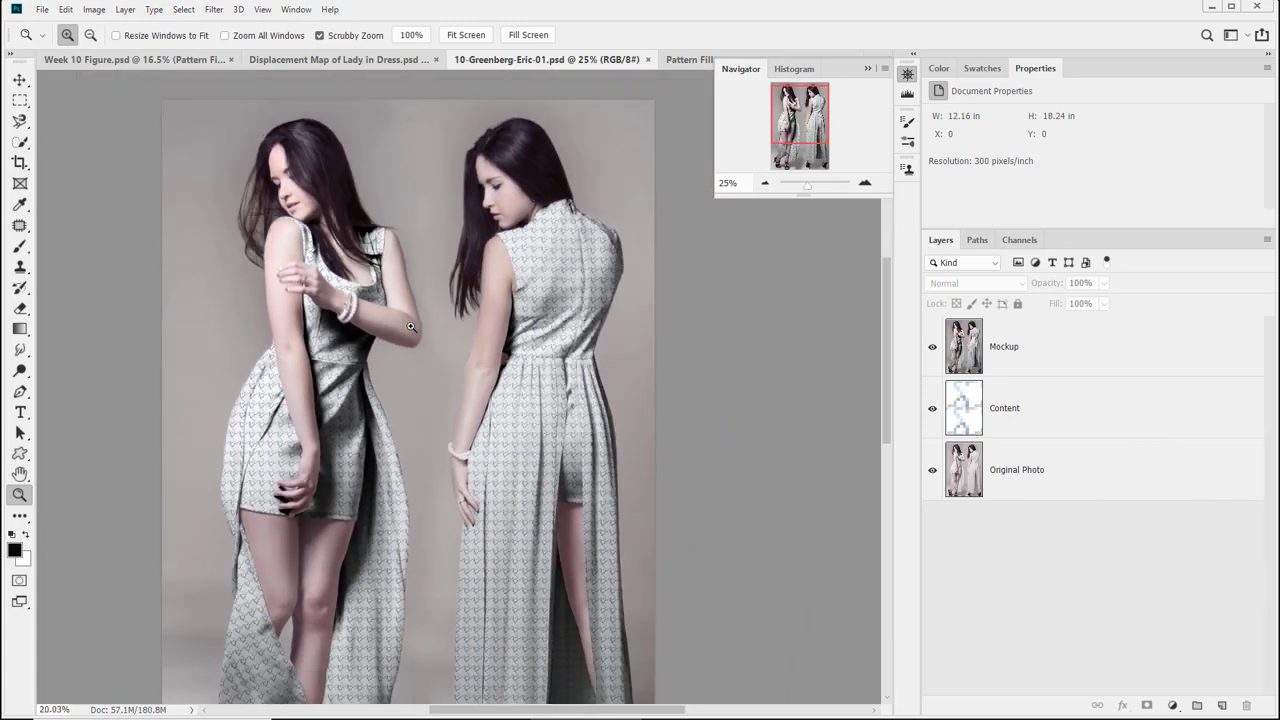